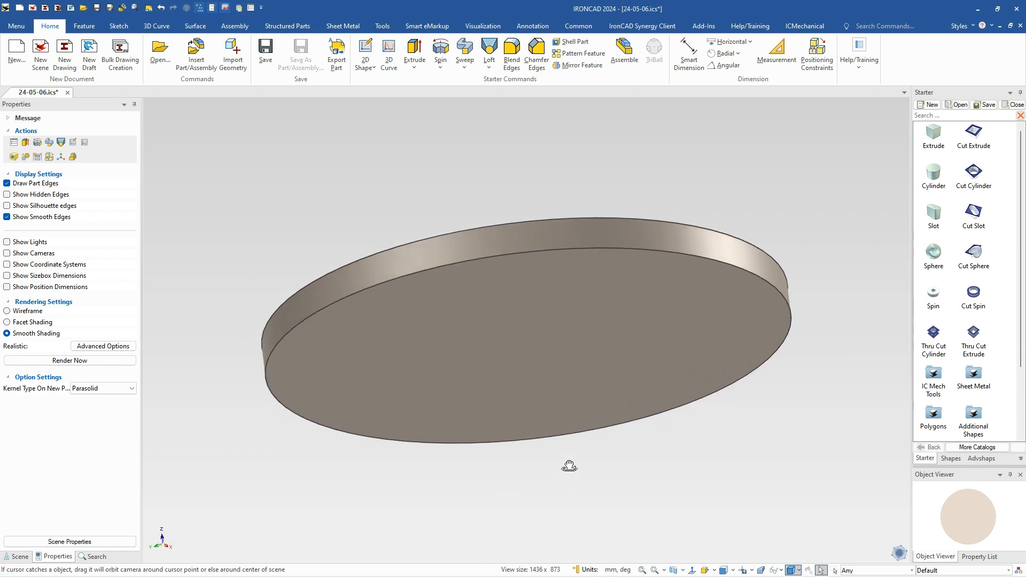
# Add a cylinder at the centre of the disc's underside, 65 mm in diameter and 44 mm high
pyautogui.moveTo(931, 179); pyautogui.dragTo(518, 396)
pyautogui.moveTo(527, 346); pyautogui.dragTo(528, 346)
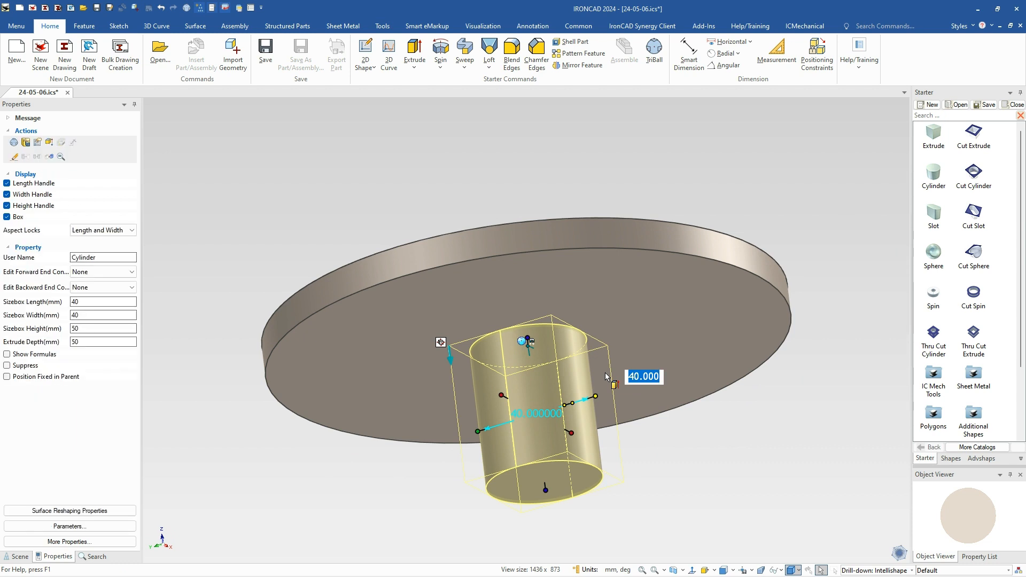
pyautogui.write('65')
pyautogui.press('Tab')
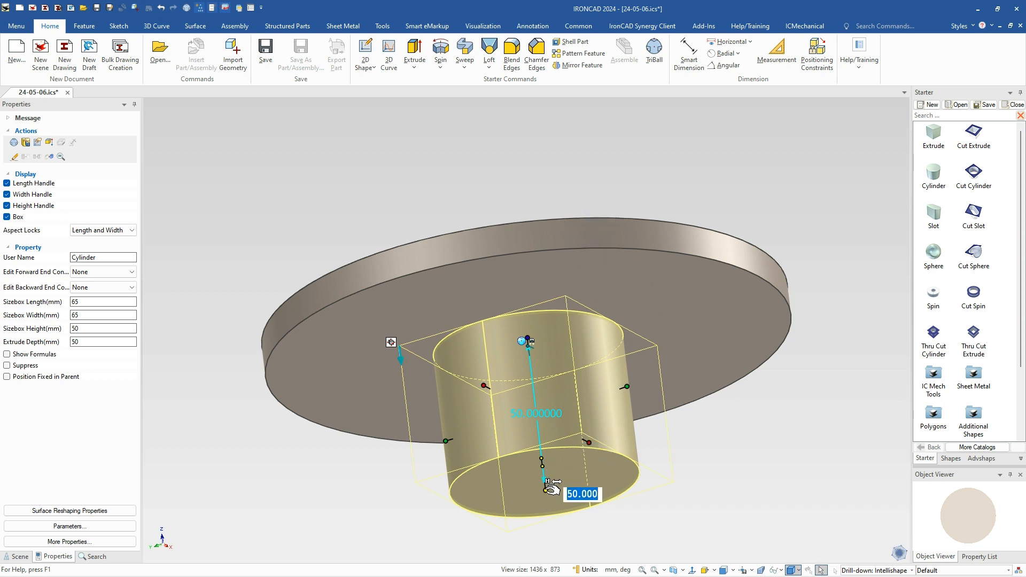
pyautogui.write('44')
pyautogui.press('Return')
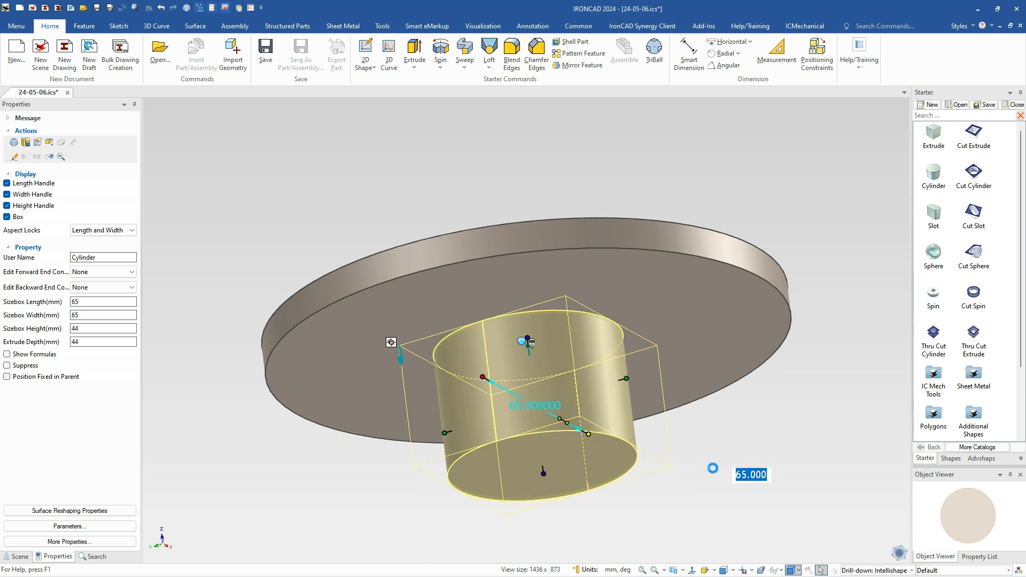
pyautogui.click(678, 468)
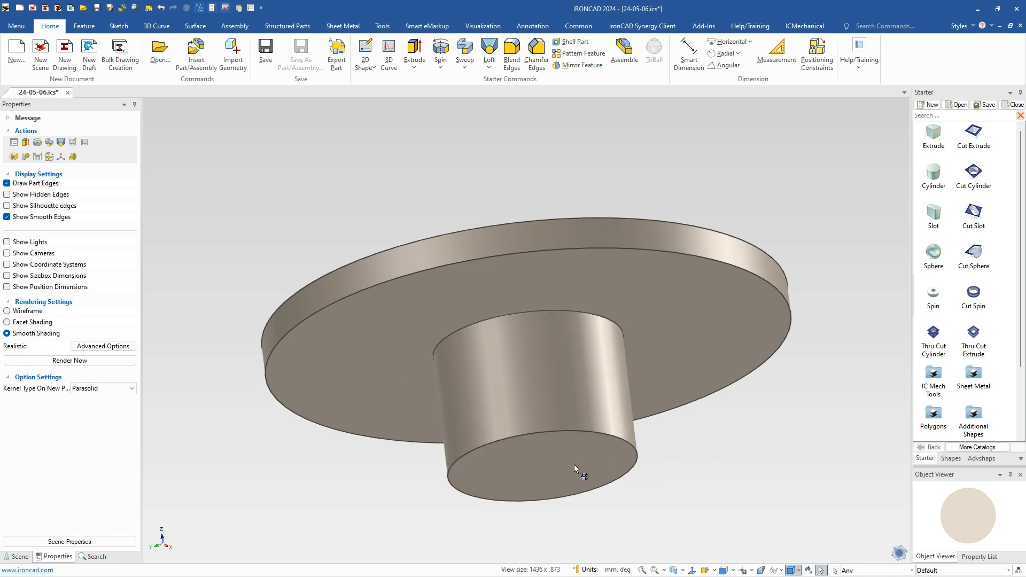
# Cut a concentric cylindrical bore from the hub's end face through the disc, about 55 mm deep and 38 mm in diameter
pyautogui.scroll(-2, 573, 464)
pyautogui.scroll(1, 528, 465)
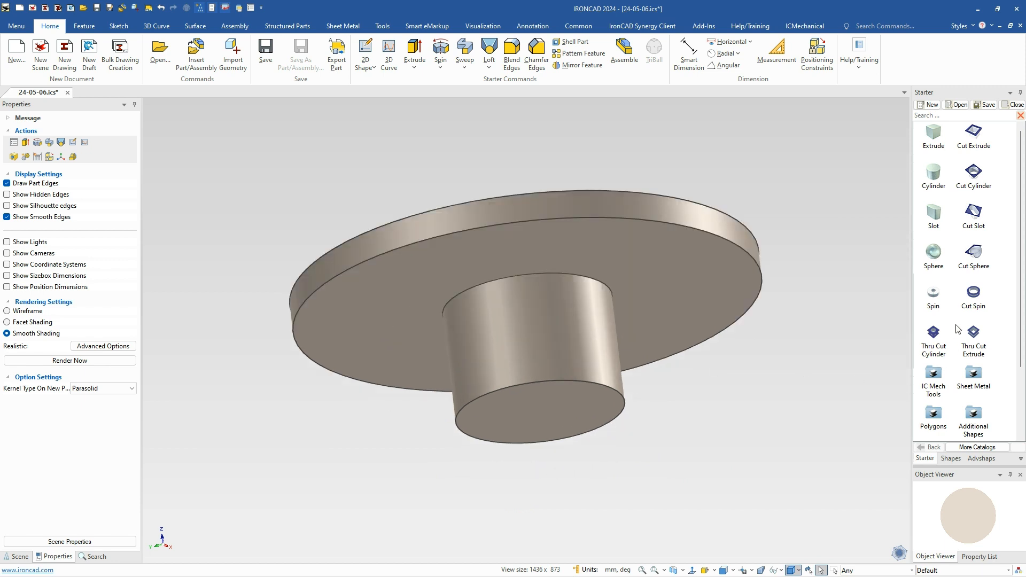
pyautogui.moveTo(973, 173); pyautogui.dragTo(539, 412)
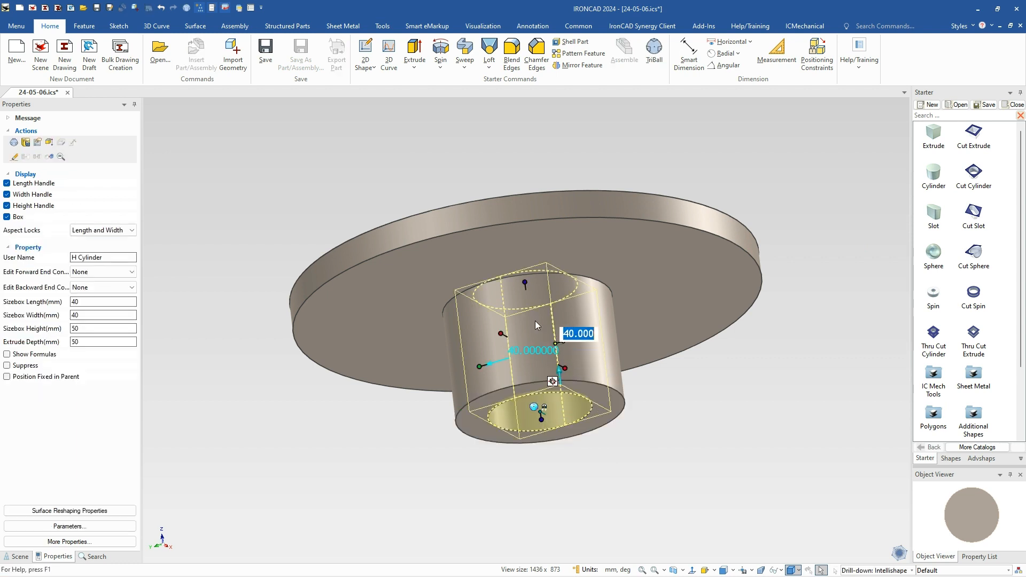
pyautogui.moveTo(523, 284); pyautogui.dragTo(543, 204)
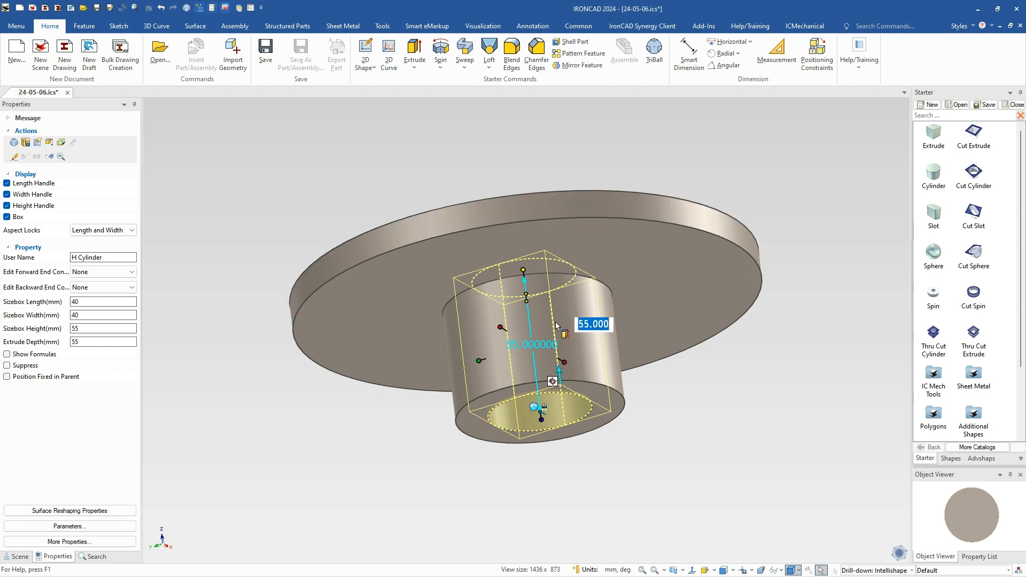
pyautogui.click(587, 327)
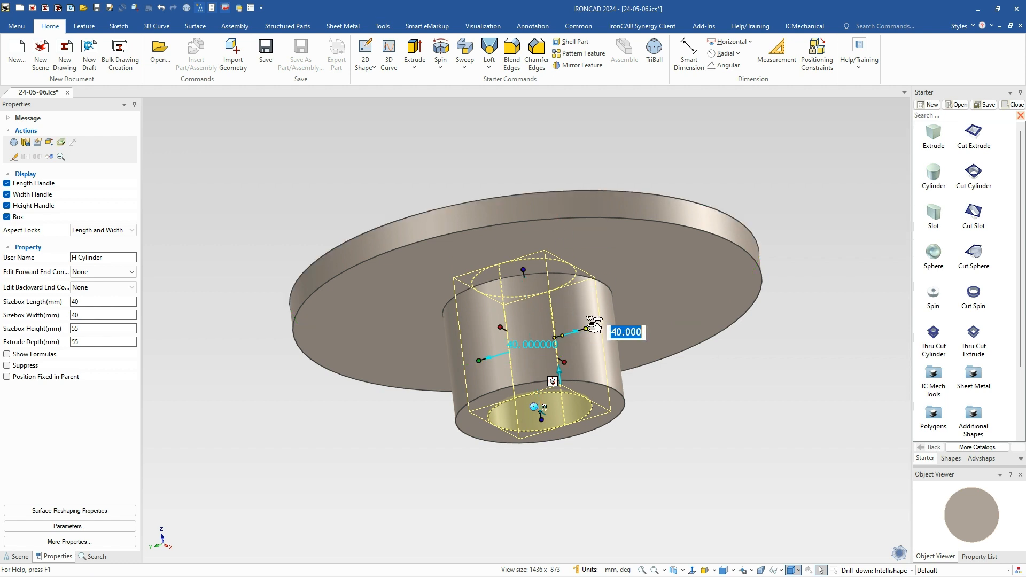
pyautogui.write('38')
pyautogui.press('Return')
pyautogui.click(675, 424)
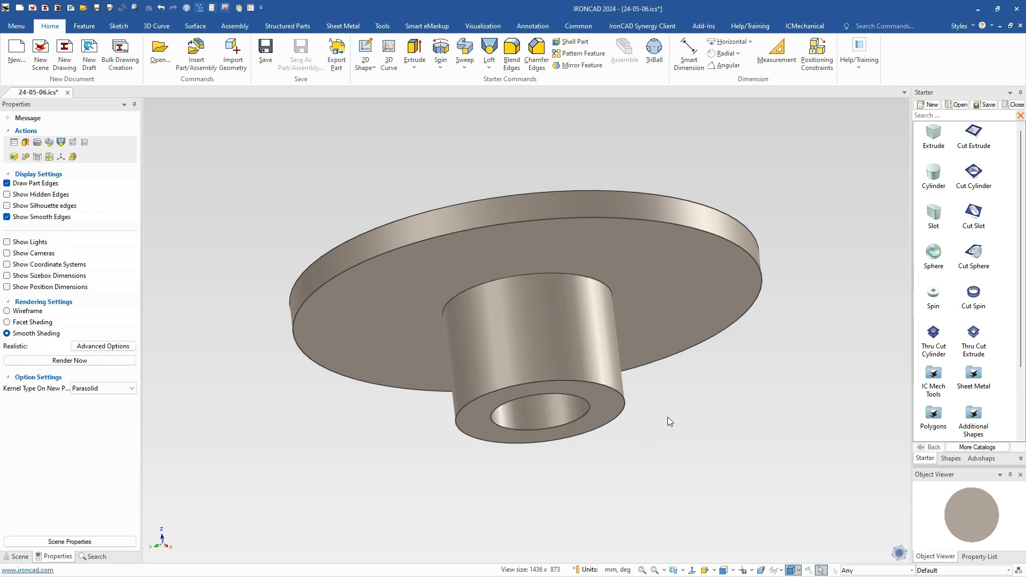
# Blend the circular edge where the hub meets the disc
pyautogui.click(534, 276)
pyautogui.click(533, 276)
pyautogui.rightClick(533, 276)
pyautogui.click(575, 284)
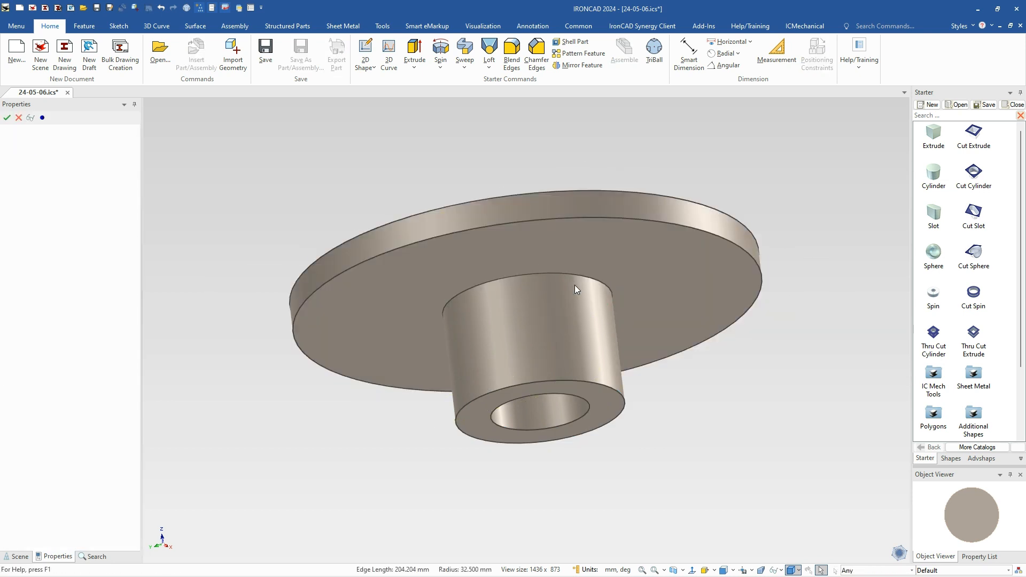
pyautogui.press('Return')
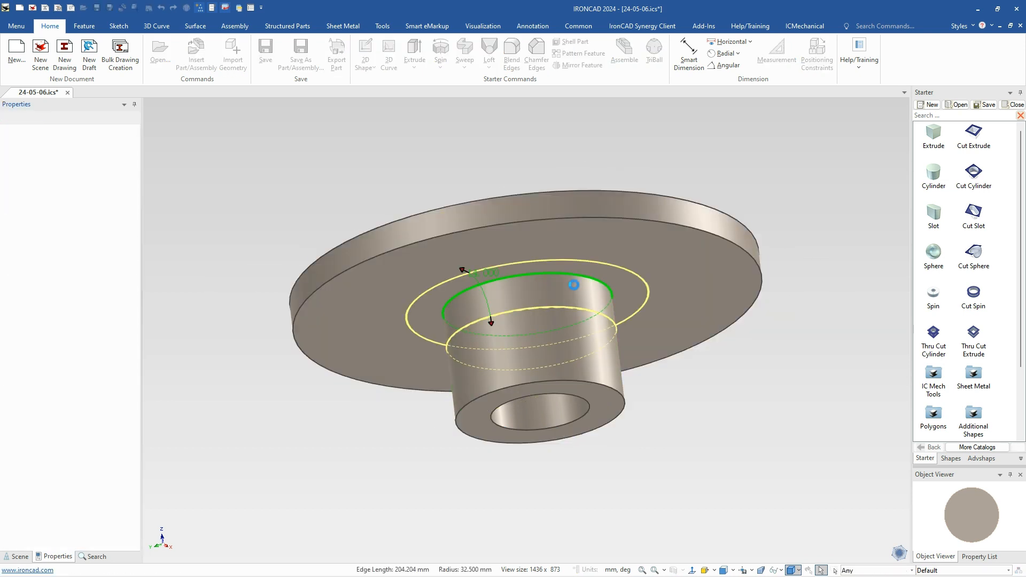
# Place a Thru Cut Extrude block at the centre of the hub bore and set its length to 12 mm
pyautogui.moveTo(592, 433); pyautogui.dragTo(523, 357, button='middle')
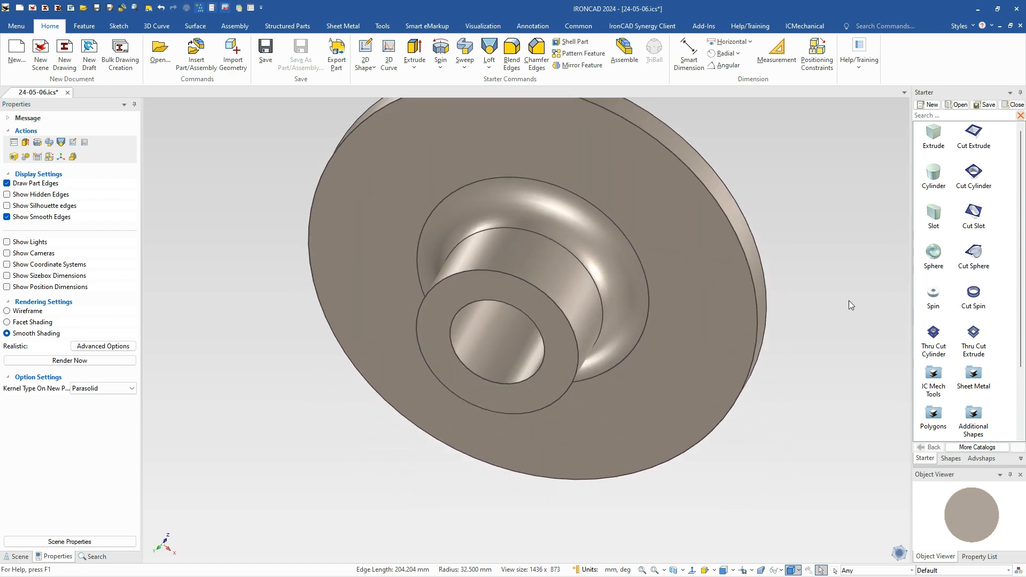
pyautogui.moveTo(974, 337); pyautogui.dragTo(498, 344)
pyautogui.moveTo(785, 399); pyautogui.dragTo(517, 409, button='middle')
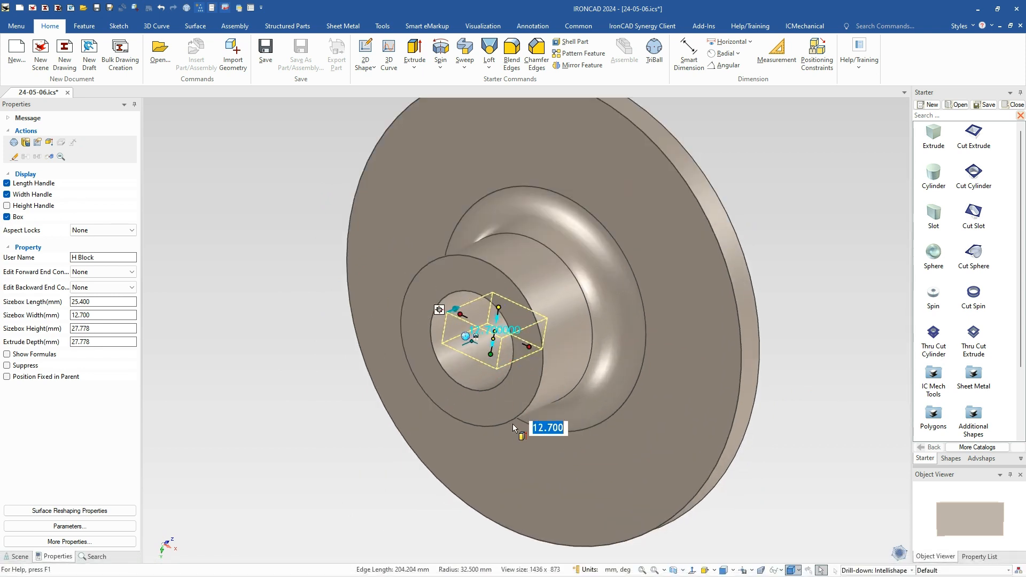
pyautogui.moveTo(529, 347); pyautogui.dragTo(526, 359)
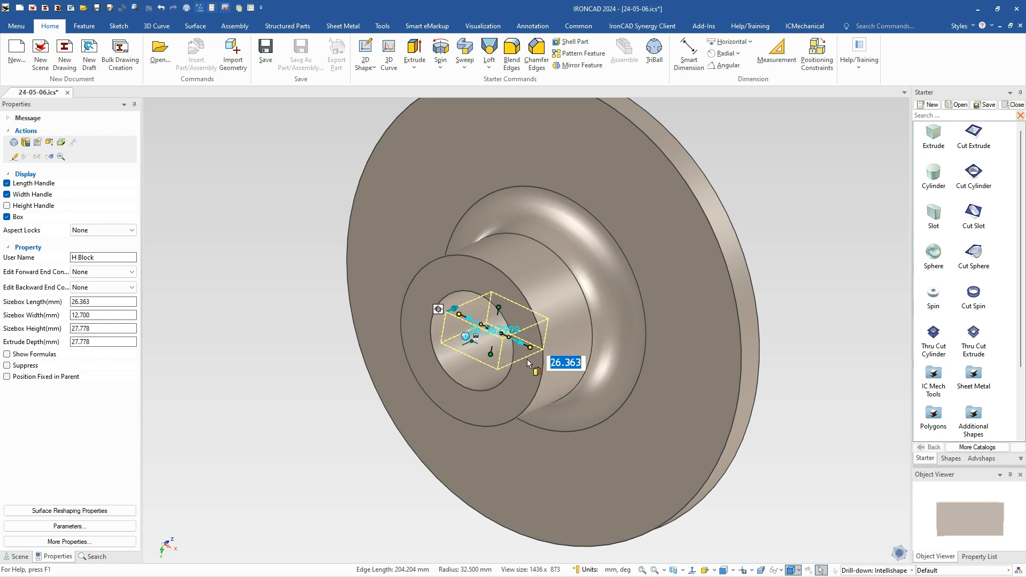
pyautogui.write('12')
pyautogui.press('Tab')
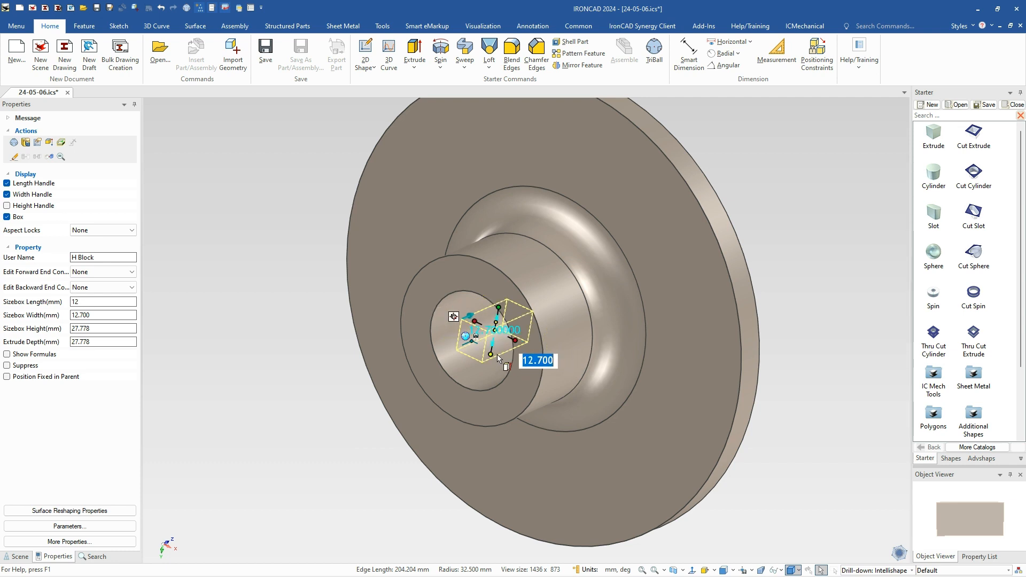
# Size the keyway cut to 43 mm from the bore's opposite edge, and pull its inner side back inside the bore
pyautogui.moveTo(494, 351); pyautogui.dragTo(463, 388)
pyautogui.click(500, 306)
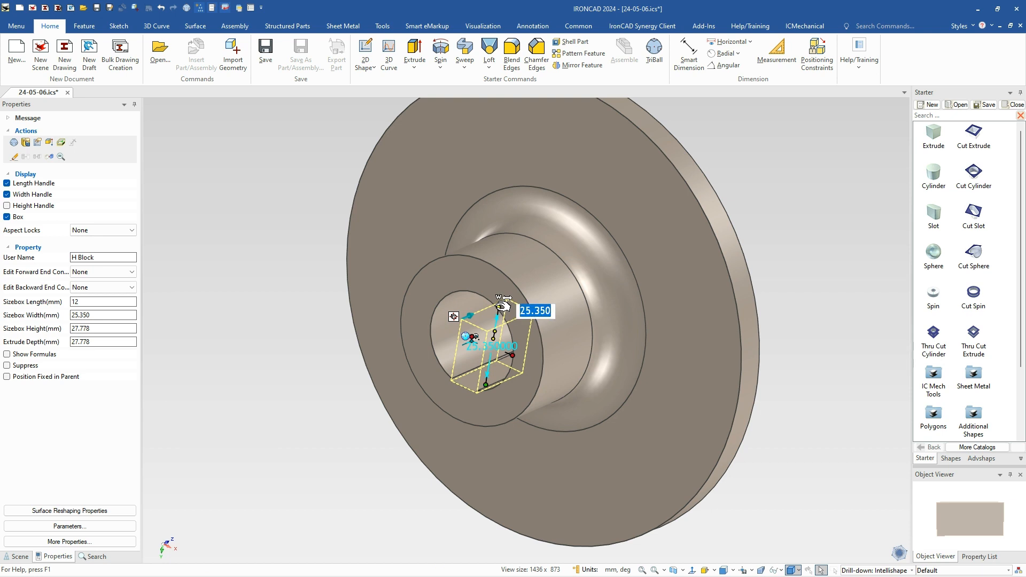
pyautogui.write('12')
pyautogui.press('Tab')
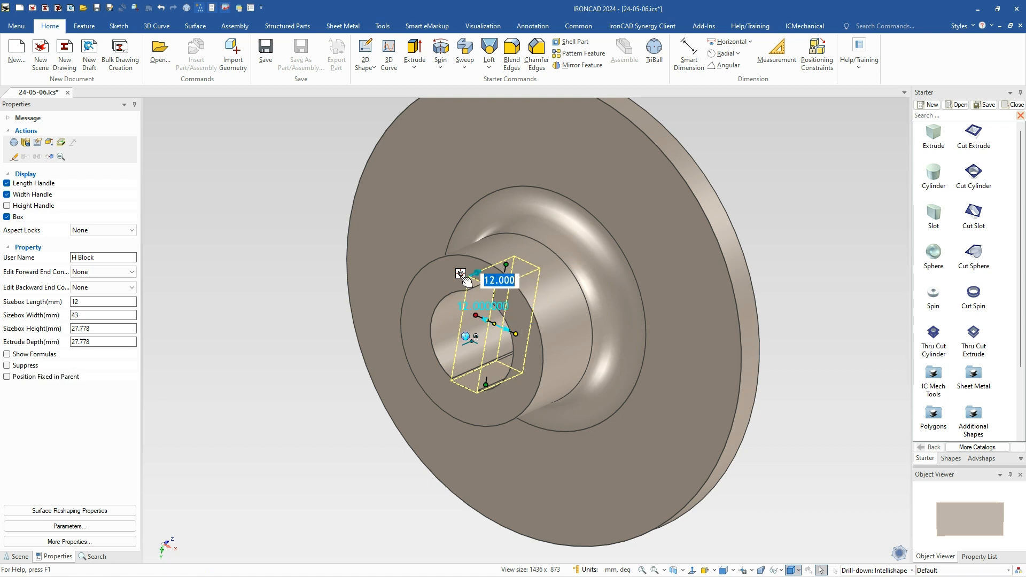
pyautogui.moveTo(491, 389); pyautogui.dragTo(513, 349)
pyautogui.click(823, 374)
# Start an Extrude on the existing part with a 2D sketch on the disc's flat face, centred on the bore
pyautogui.moveTo(692, 419); pyautogui.dragTo(703, 400, button='middle')
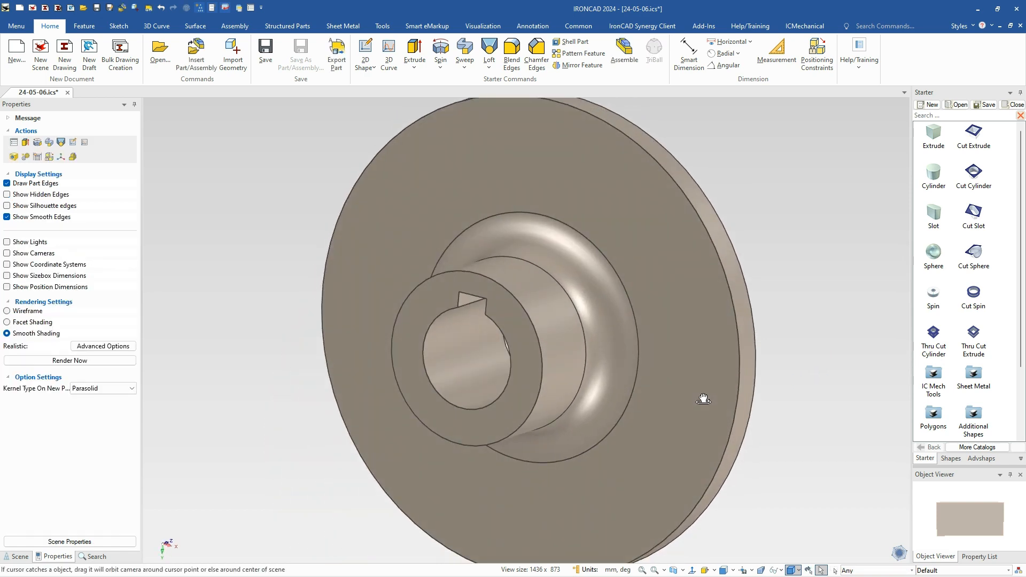
pyautogui.moveTo(343, 265); pyautogui.dragTo(486, 373, button='middle')
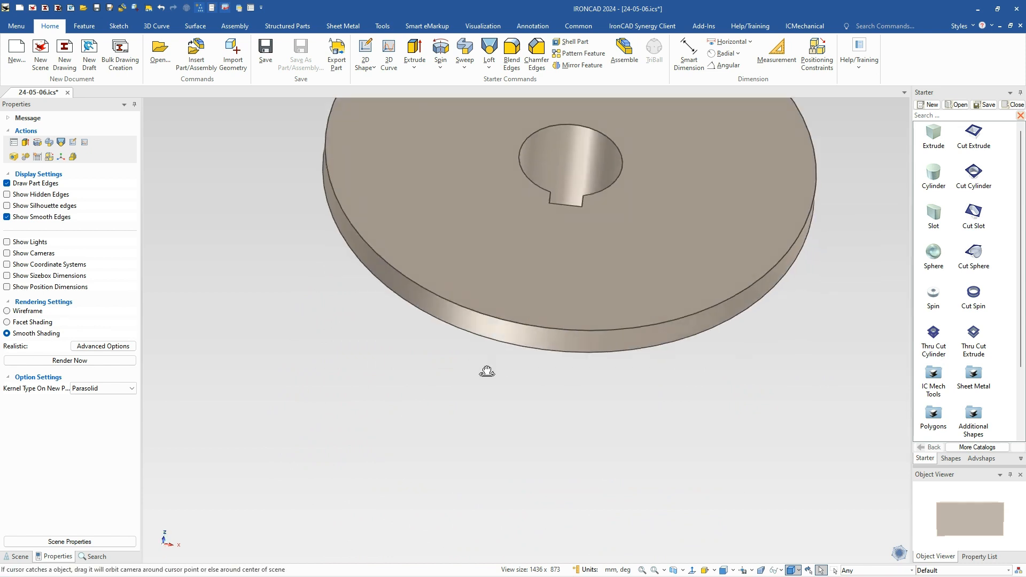
pyautogui.moveTo(592, 152); pyautogui.dragTo(519, 281, button='middle')
pyautogui.scroll(2, 524, 286)
pyautogui.scroll(-3, 526, 291)
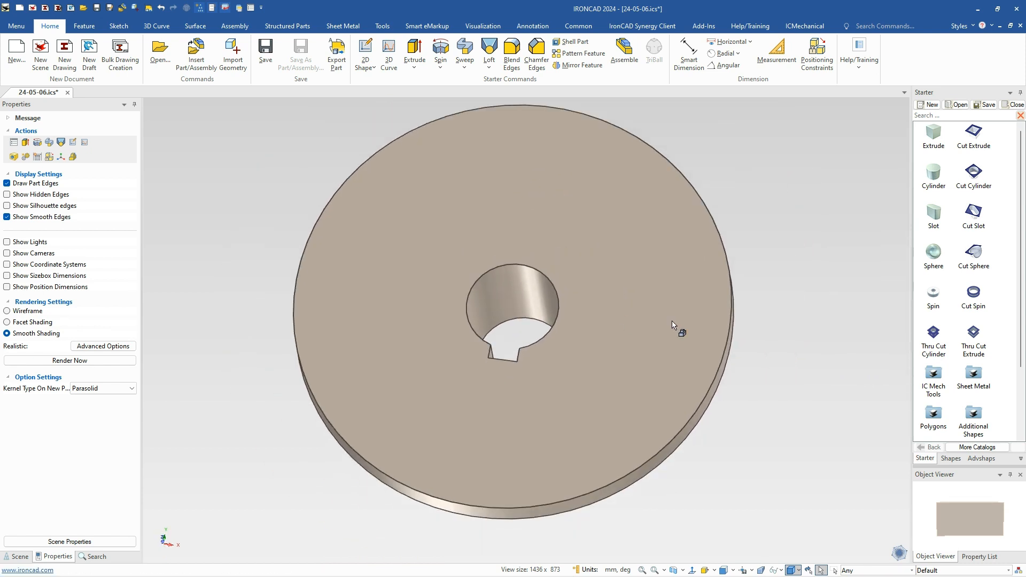
pyautogui.click(415, 53)
pyautogui.click(563, 255)
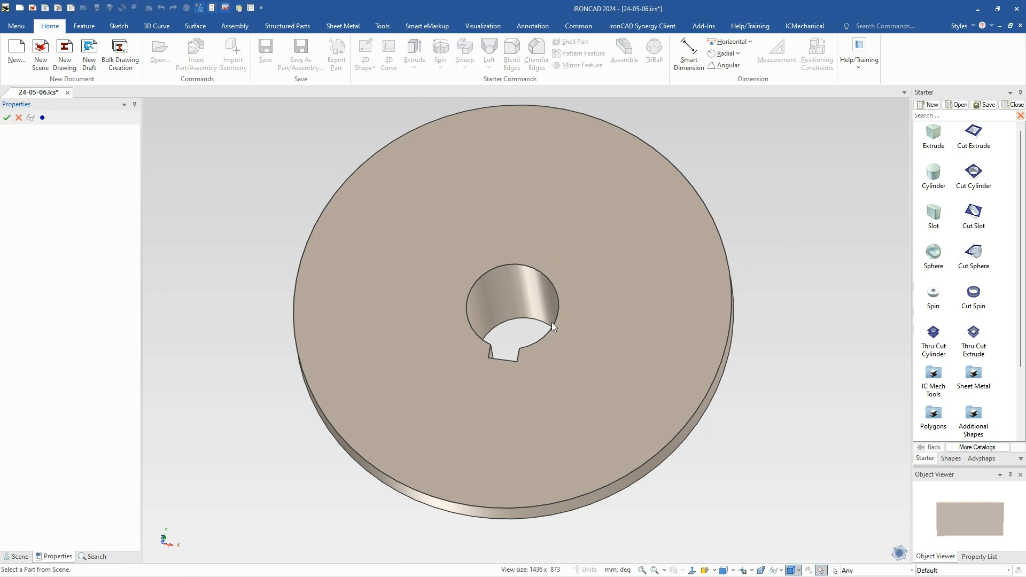
pyautogui.click(79, 160)
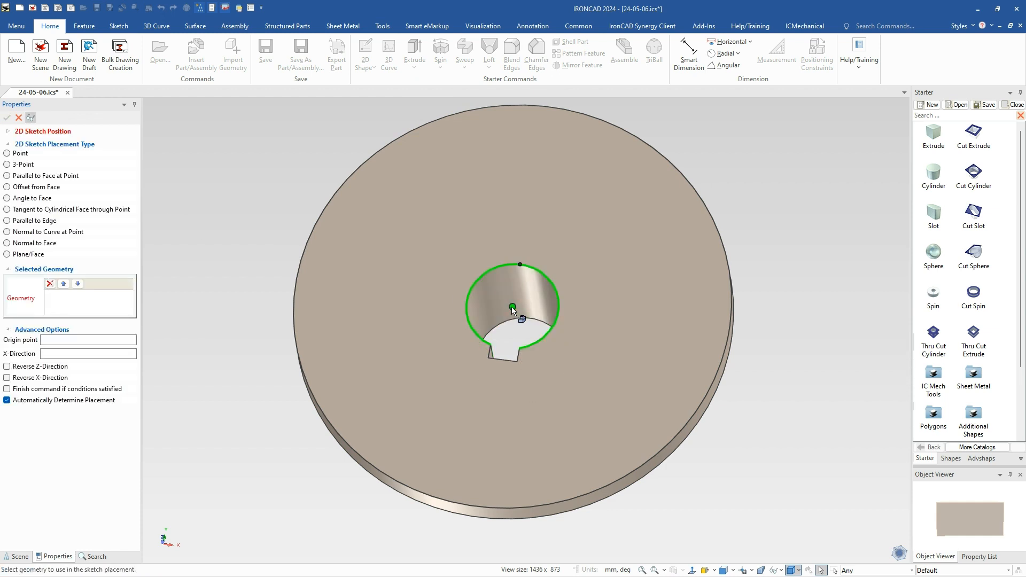
pyautogui.click(513, 309)
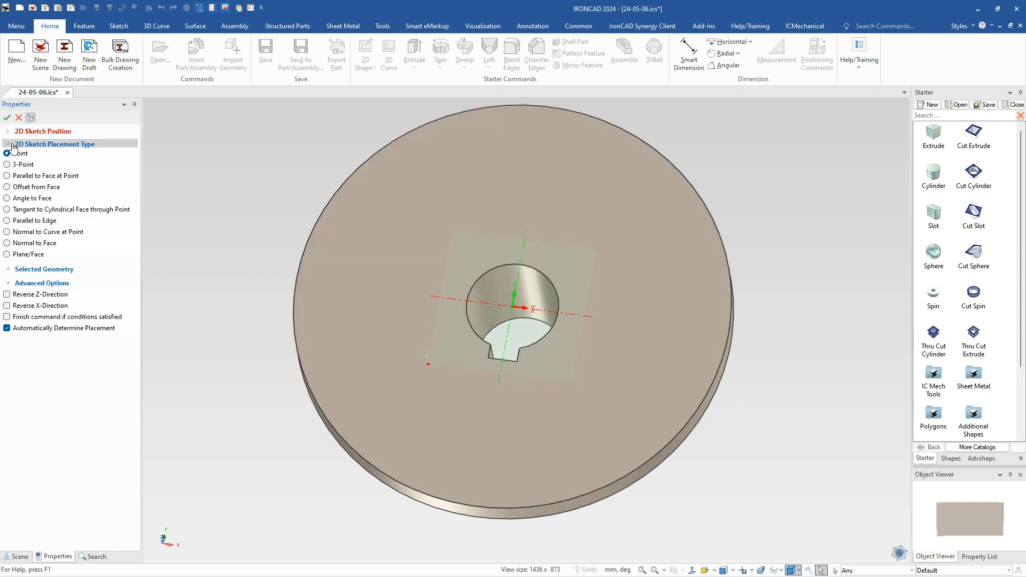
pyautogui.click(7, 118)
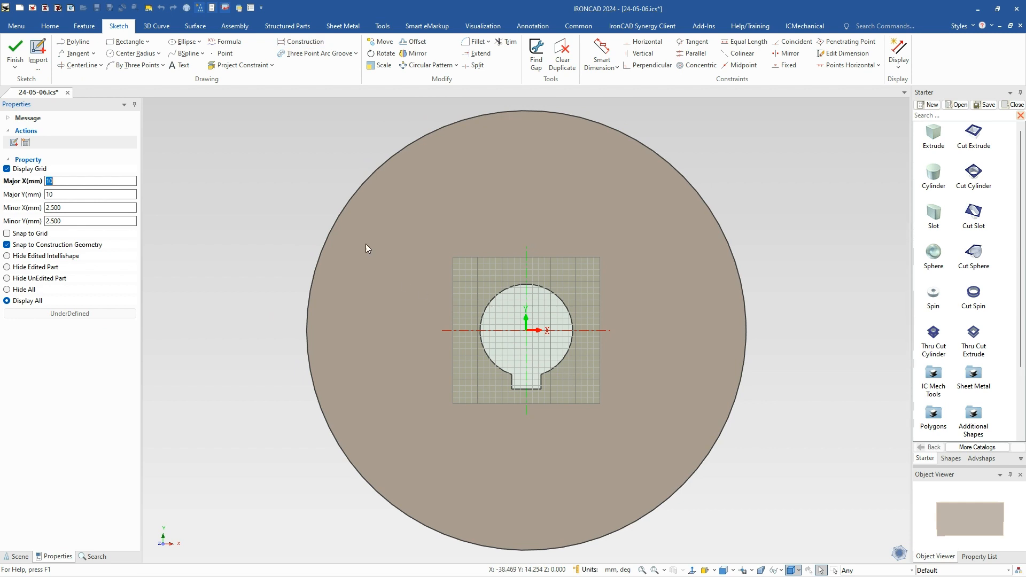
# Draw a construction circle centred on the sketch origin with a radius of 67/2 mm
pyautogui.click(301, 42)
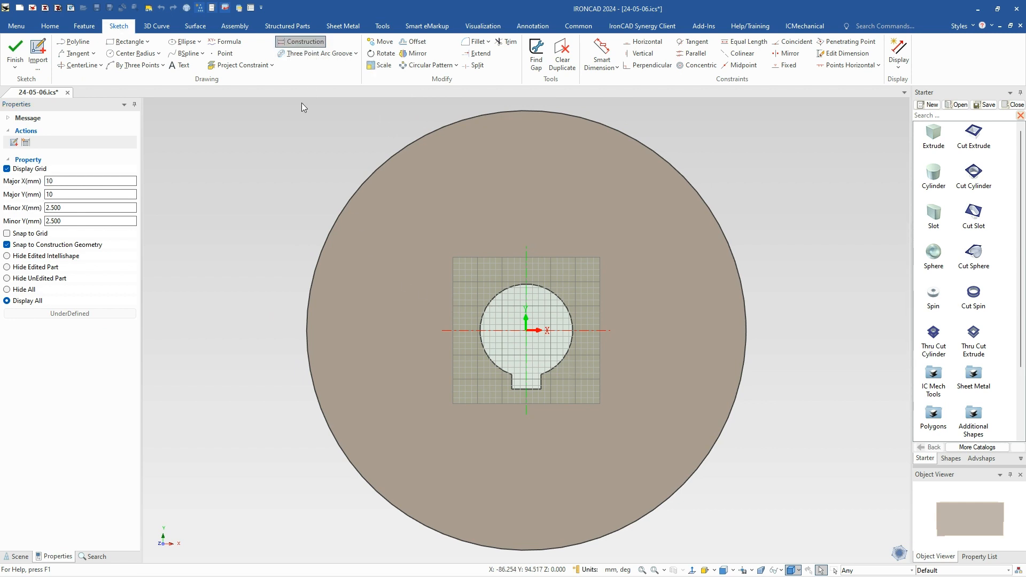
pyautogui.click(134, 53)
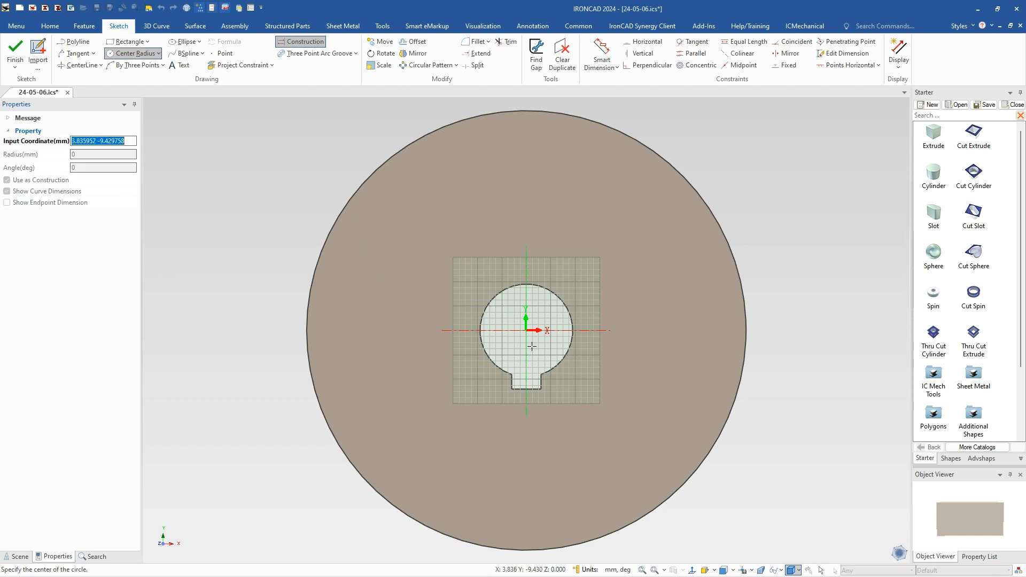
pyautogui.click(526, 330)
pyautogui.rightClick(594, 373)
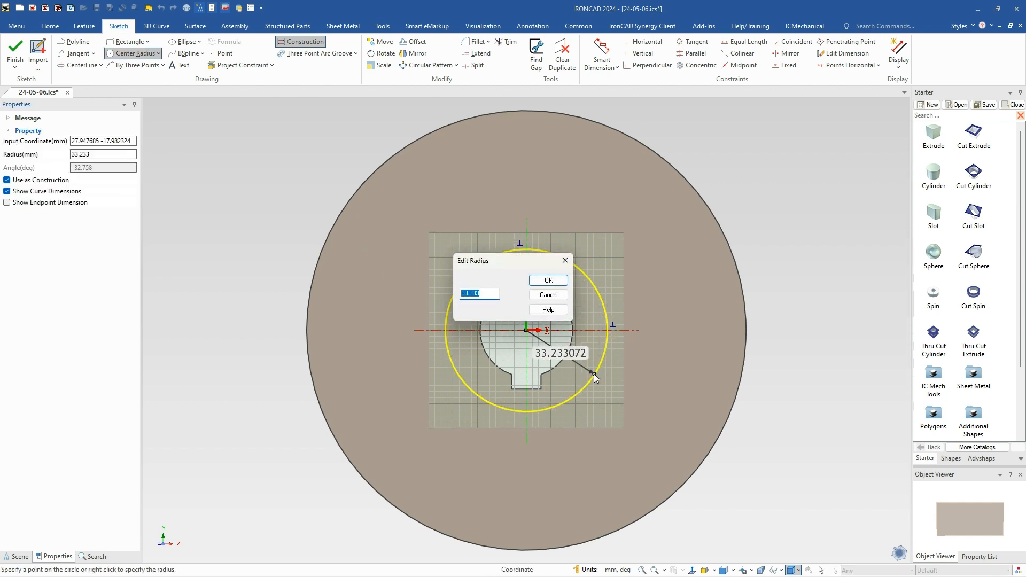
pyautogui.write('67/2')
pyautogui.press('Tab')
pyautogui.press('Return')
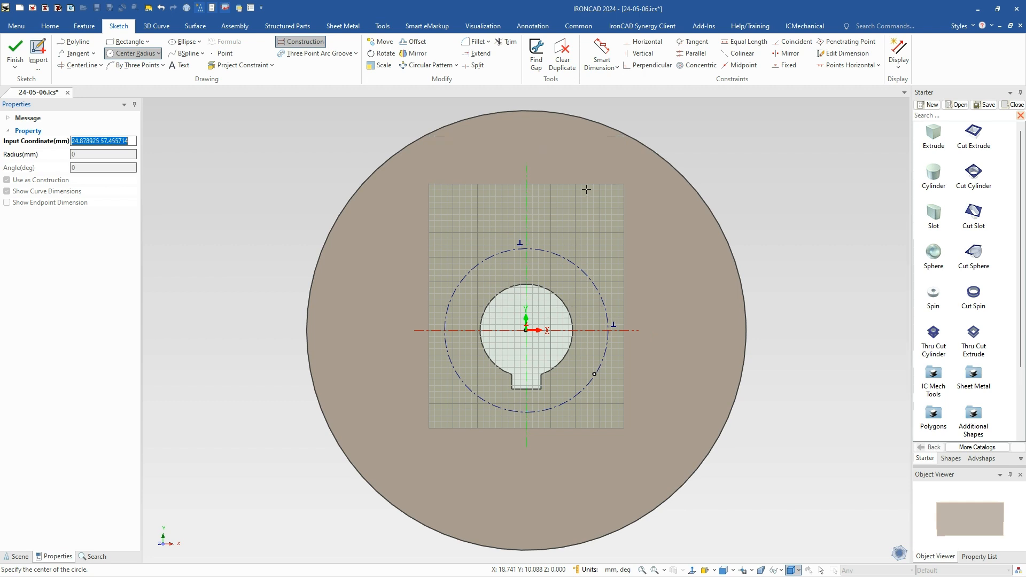
# Project the disc's outer edge into the sketch as construction geometry
pyautogui.click(242, 64)
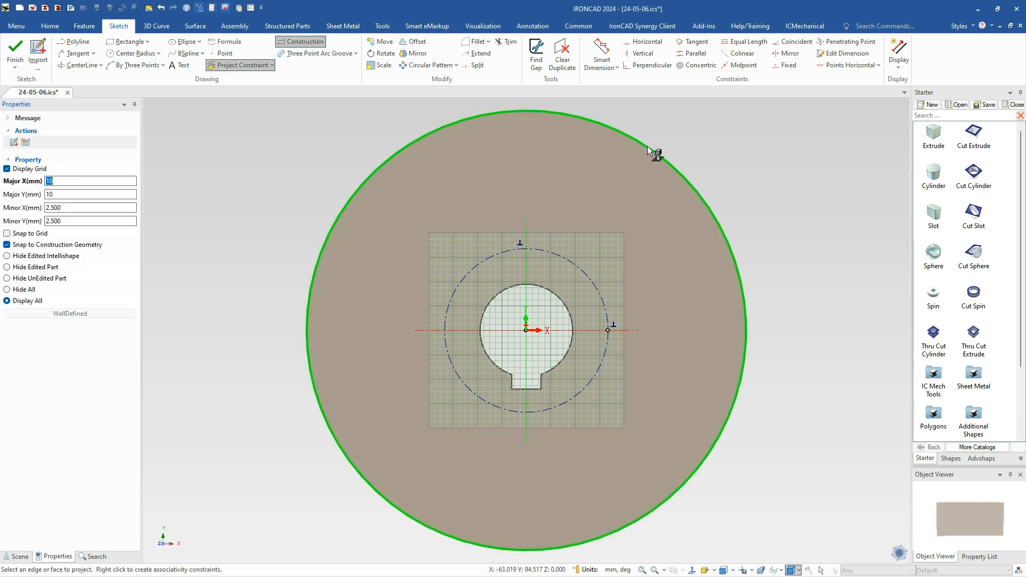
pyautogui.click(649, 148)
pyautogui.press('Escape')
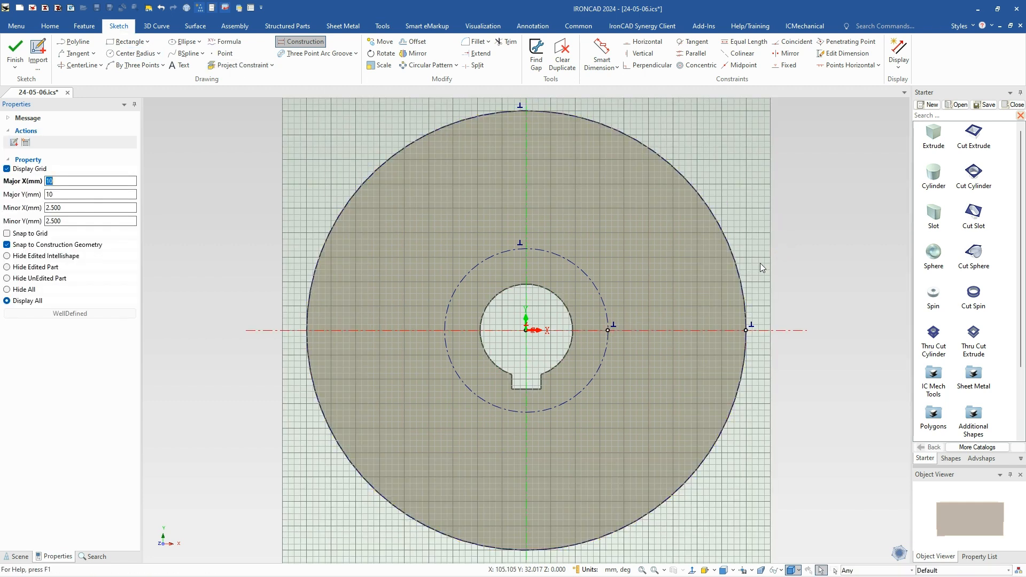
# Dimension the diameter of the inner construction circle
pyautogui.click(602, 53)
pyautogui.click(557, 253)
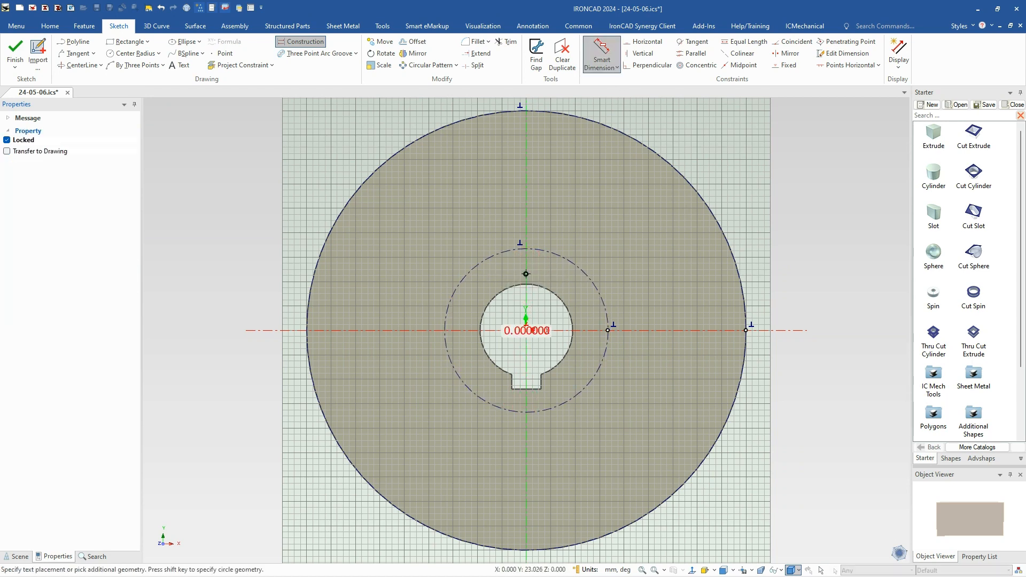
pyautogui.click(565, 317)
pyautogui.click(519, 294)
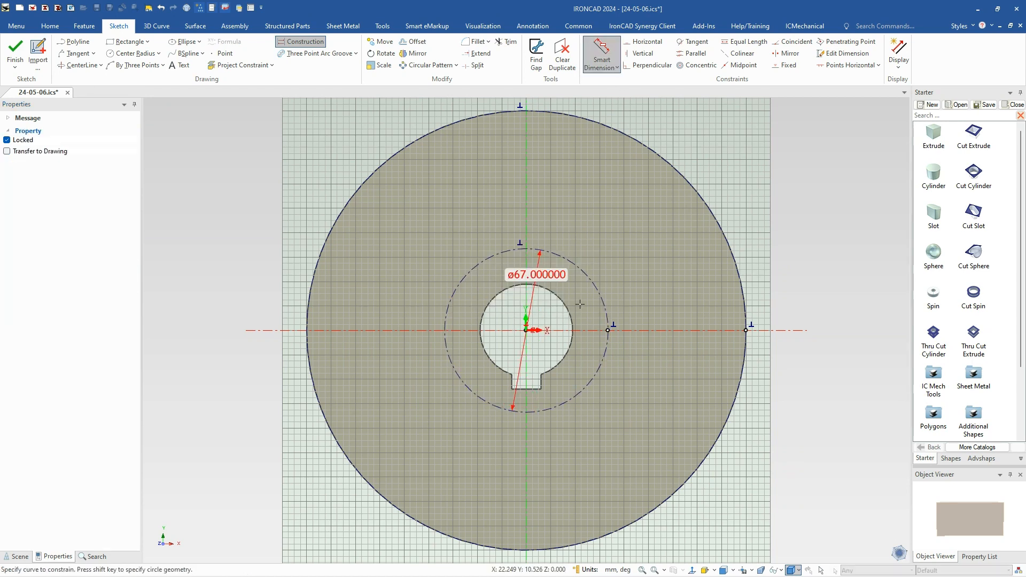
pyautogui.press('Escape')
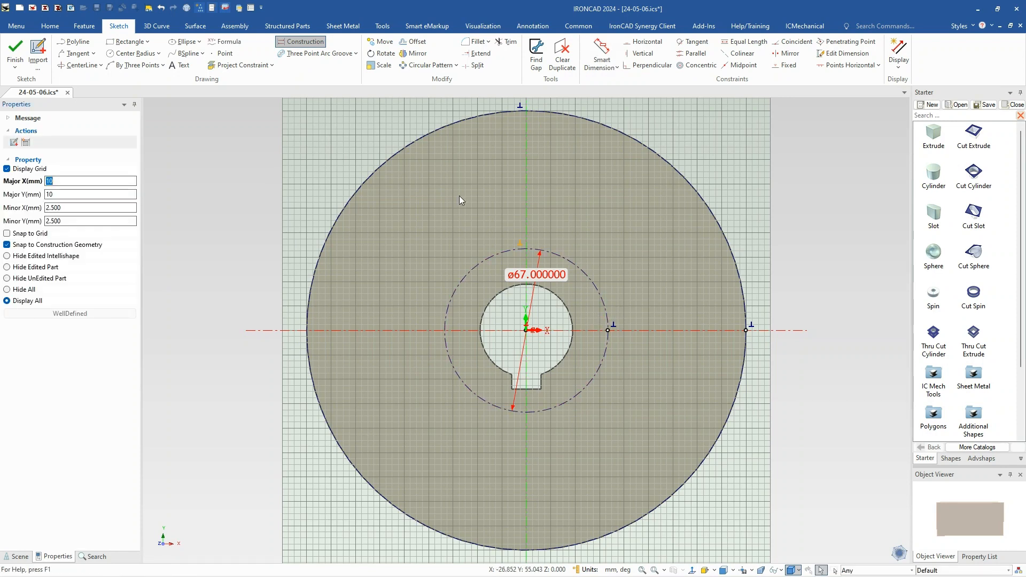
# Draw a three-point arc groove with 4 mm end radius and about 33 mm inner arc radius between the inner construction circle and disc edge
pyautogui.click(355, 54)
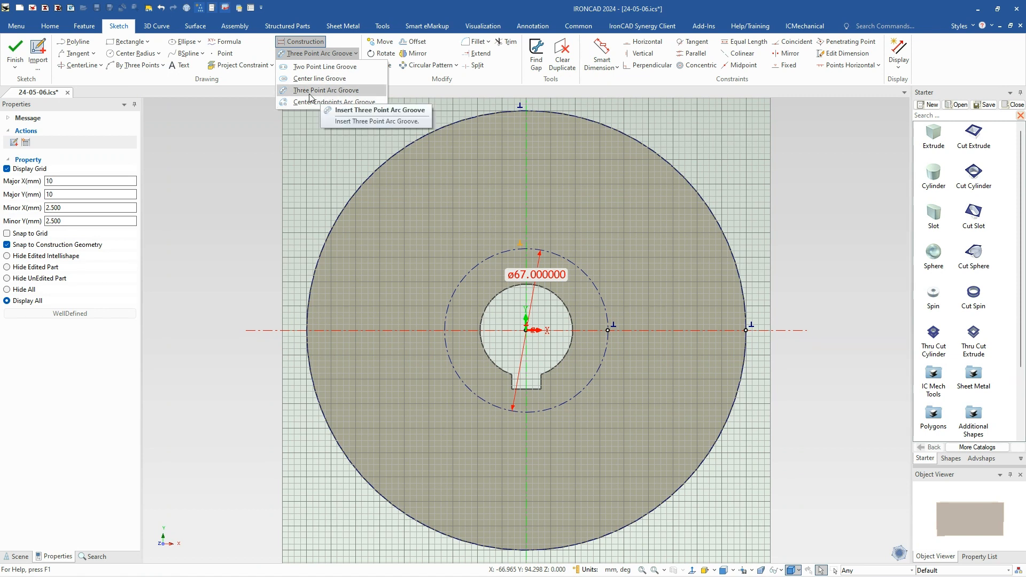
pyautogui.click(326, 90)
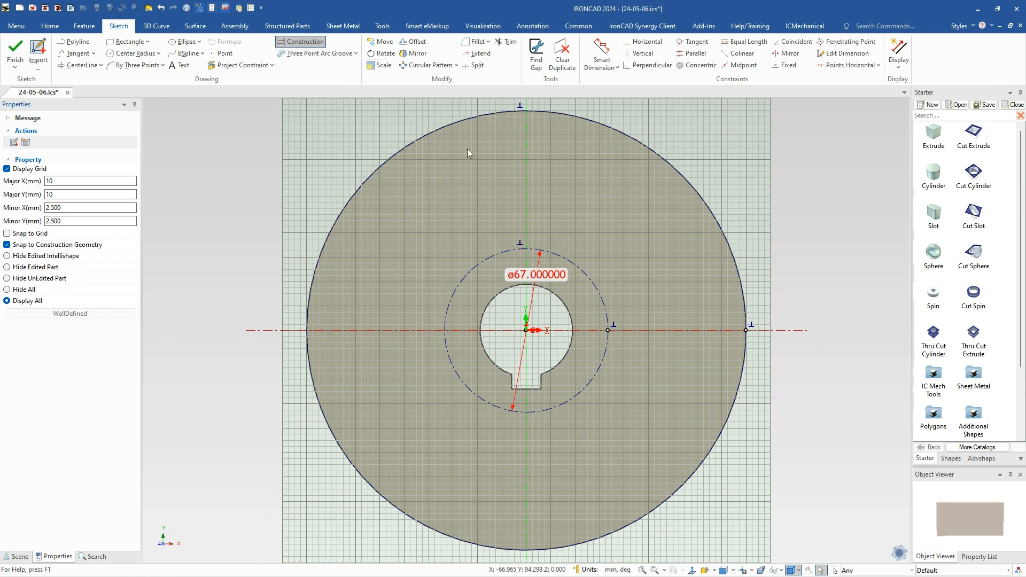
pyautogui.click(616, 277)
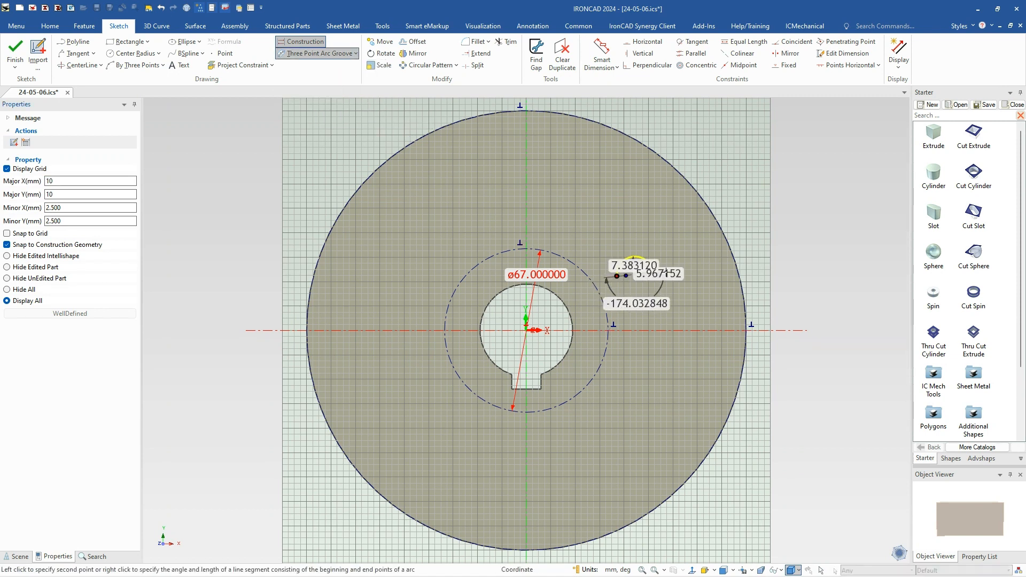
pyautogui.click(726, 276)
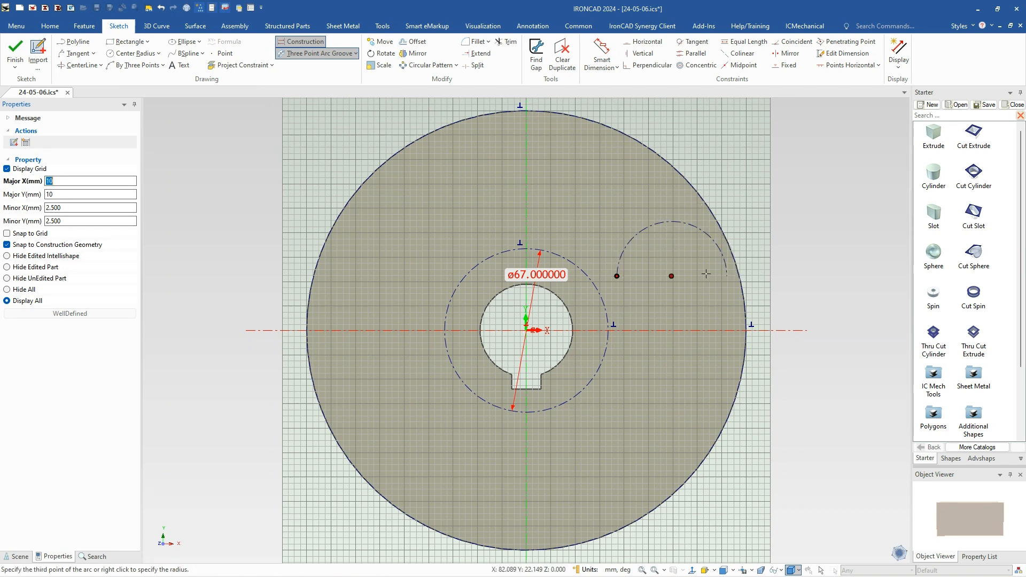
pyautogui.click(674, 258)
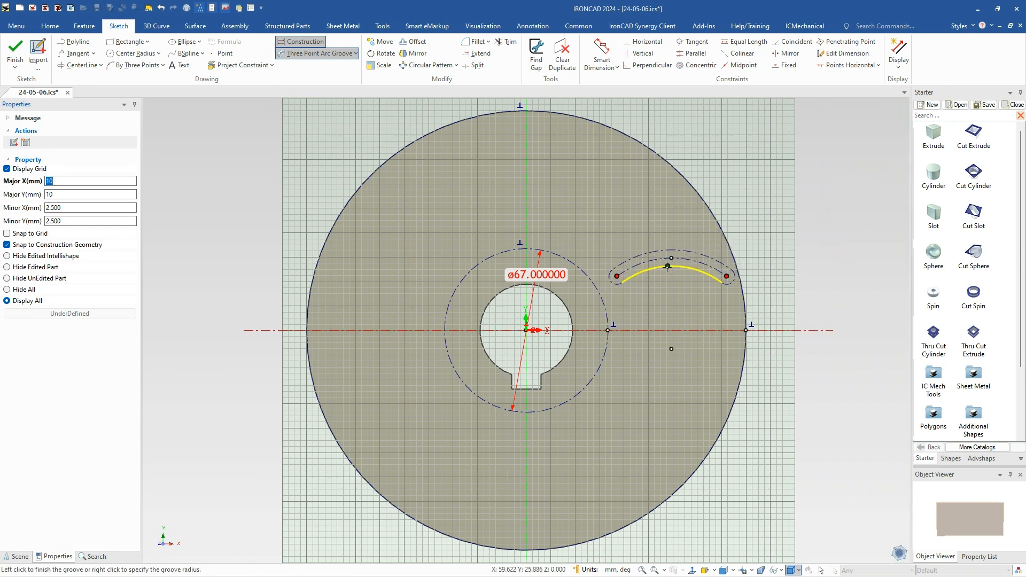
pyautogui.rightClick(675, 278)
pyautogui.press('Return')
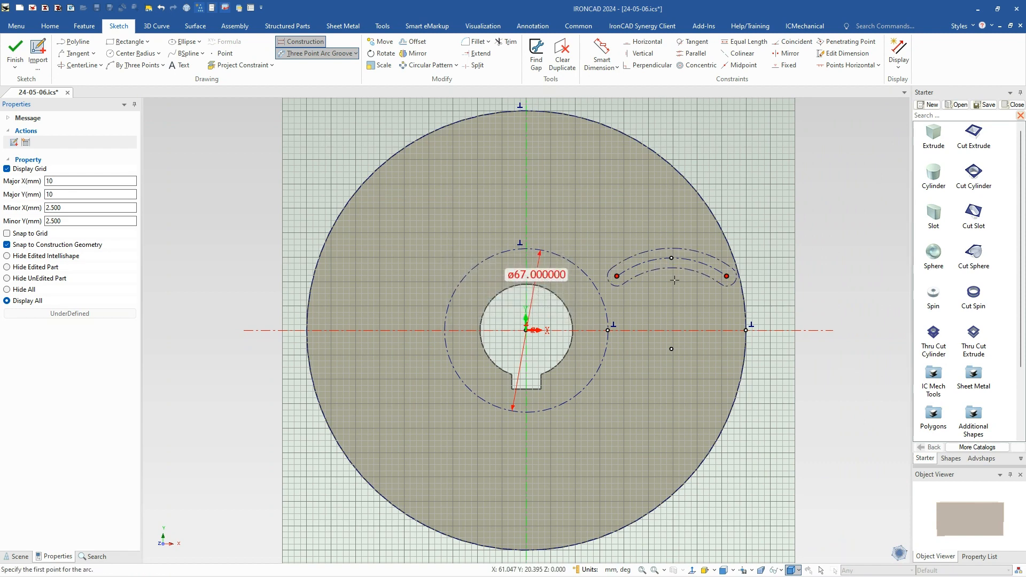
pyautogui.press('Escape')
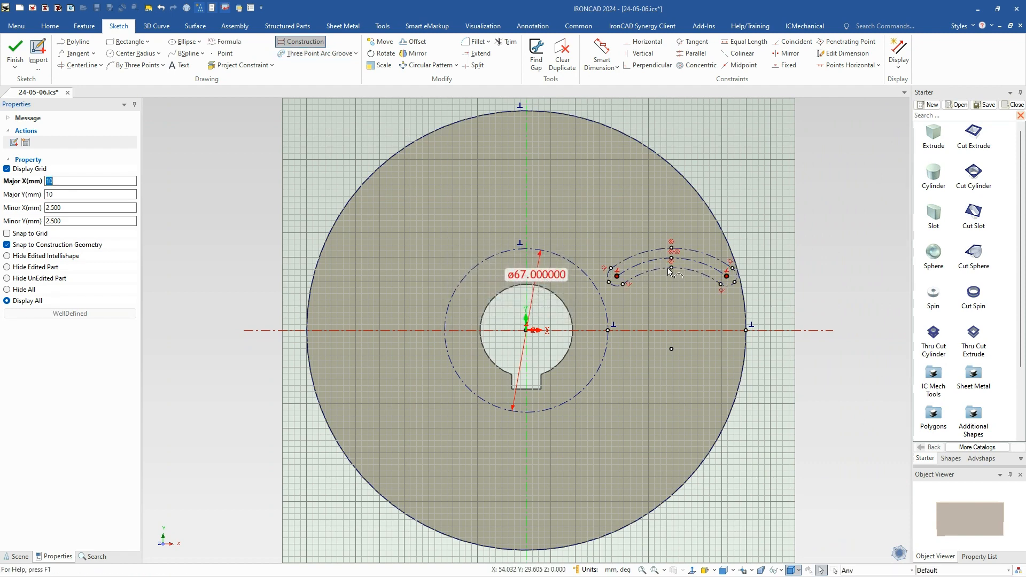
# Convert the arc groove's outline from construction geometry to regular profile geometry
pyautogui.click(647, 275)
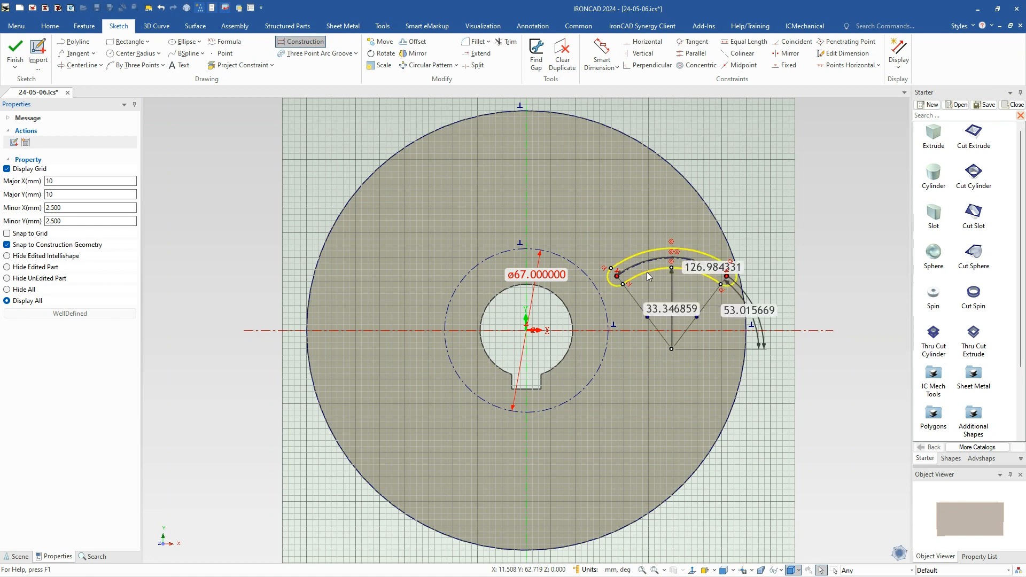
pyautogui.rightClick(646, 273)
pyautogui.click(677, 344)
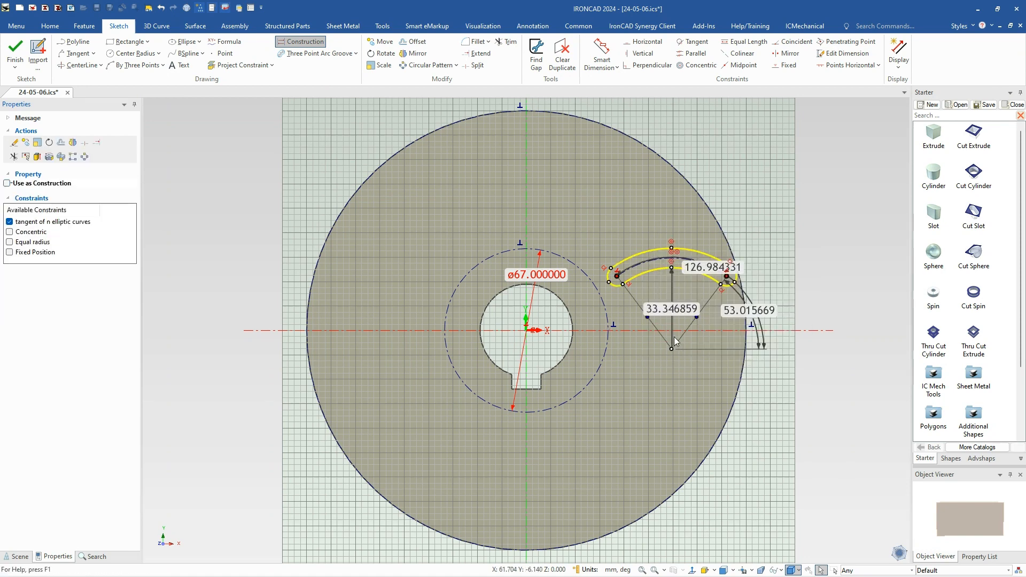
pyautogui.click(639, 360)
# Make the groove's inner end arc tangent to the horizontal axis and to the 67 mm construction circle
pyautogui.scroll(4, 658, 300)
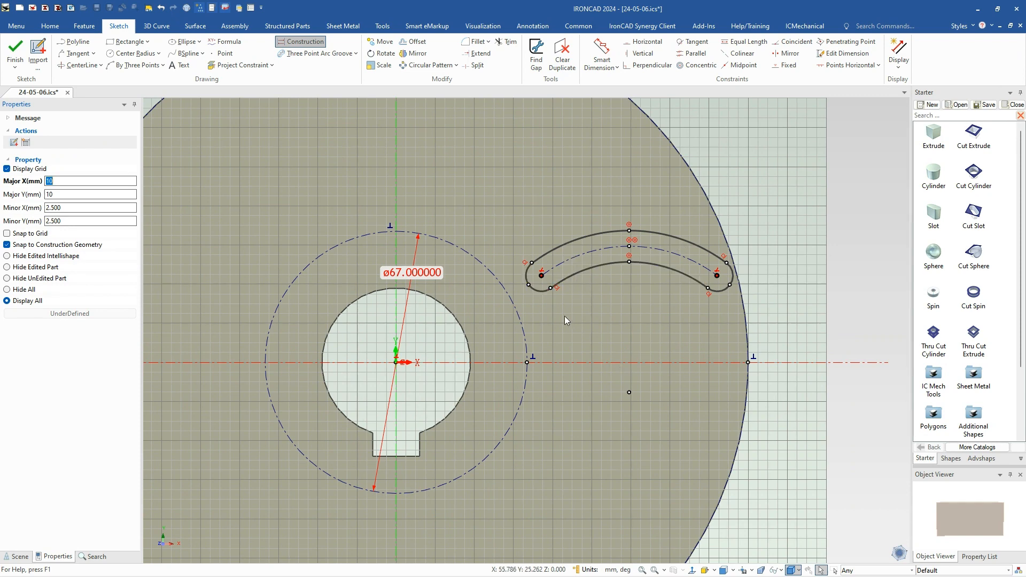
pyautogui.scroll(-1, 576, 306)
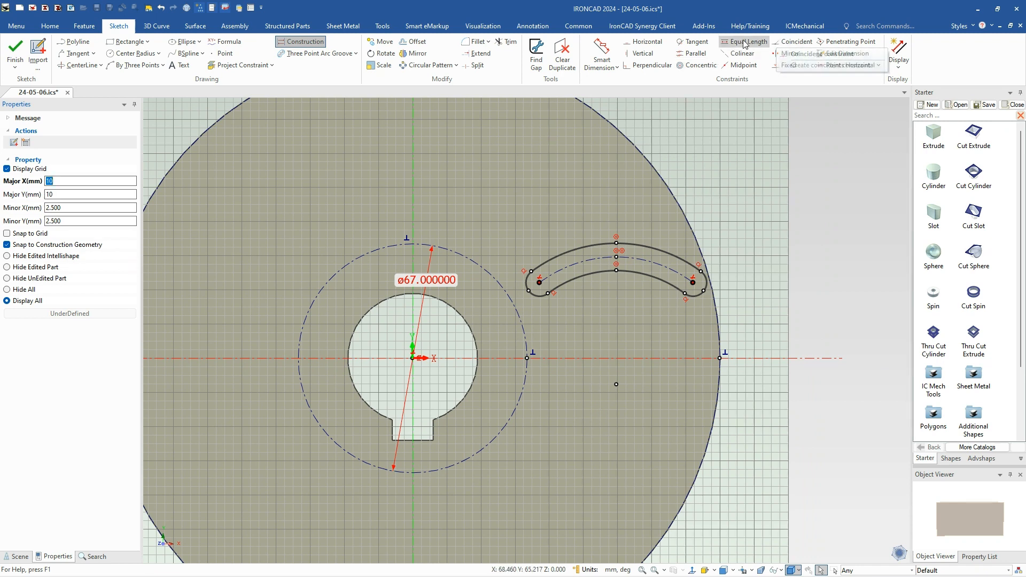
pyautogui.click(692, 42)
pyautogui.click(542, 296)
pyautogui.click(551, 358)
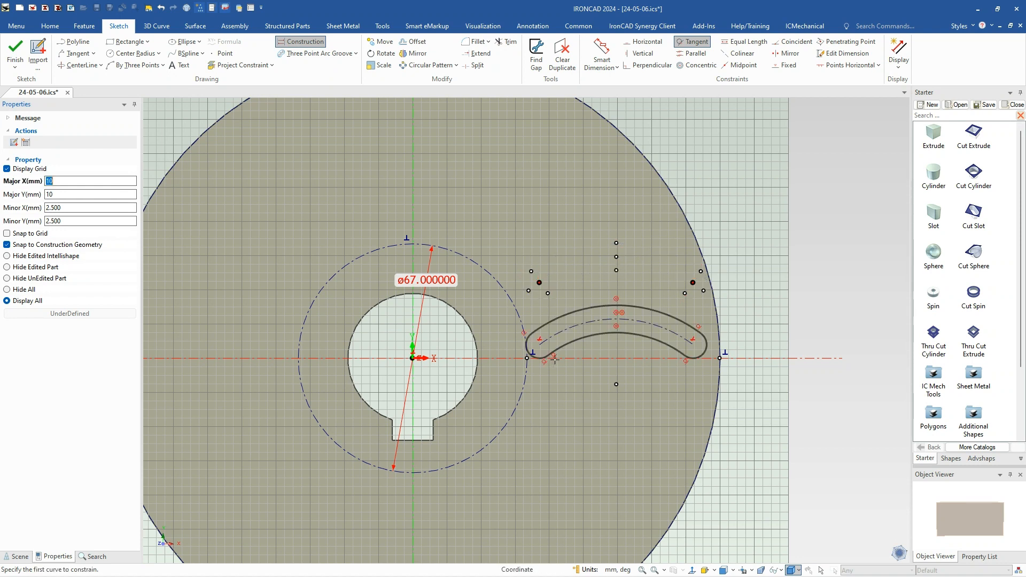
pyautogui.click(528, 337)
pyautogui.click(525, 340)
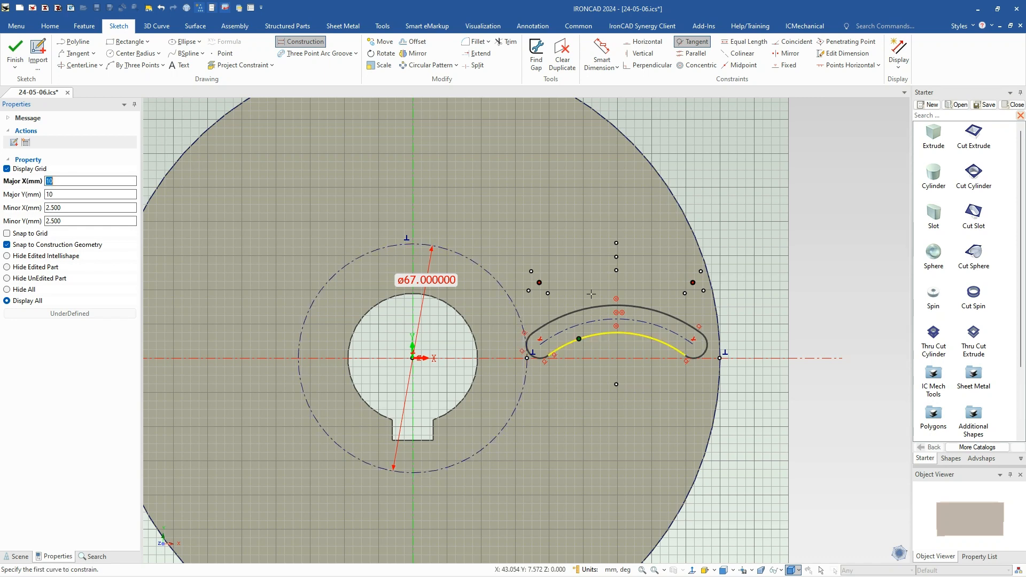
# Dimension the groove's inner end arc with a radius of 4 mm
pyautogui.click(602, 53)
pyautogui.click(527, 337)
pyautogui.click(506, 331)
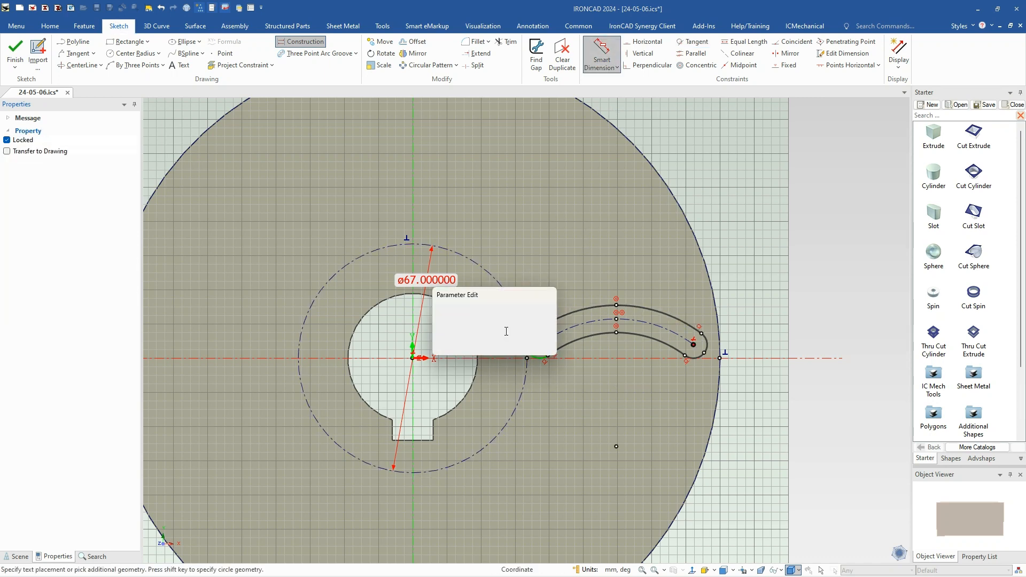
pyautogui.click(475, 344)
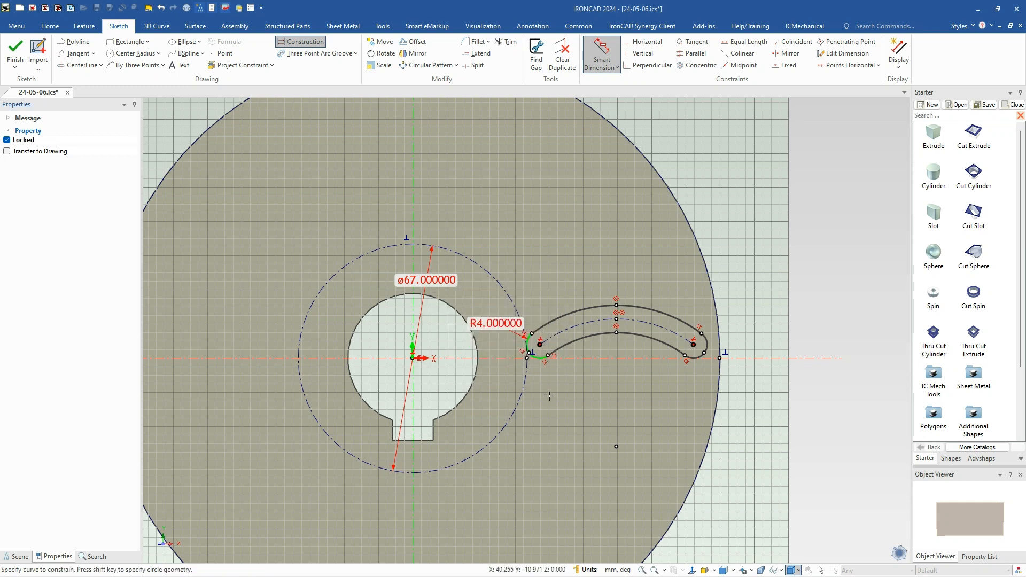
pyautogui.press('Escape')
# Make the groove's outer end arc tangent to the disc's projected outer edge and to the horizontal axis
pyautogui.click(694, 42)
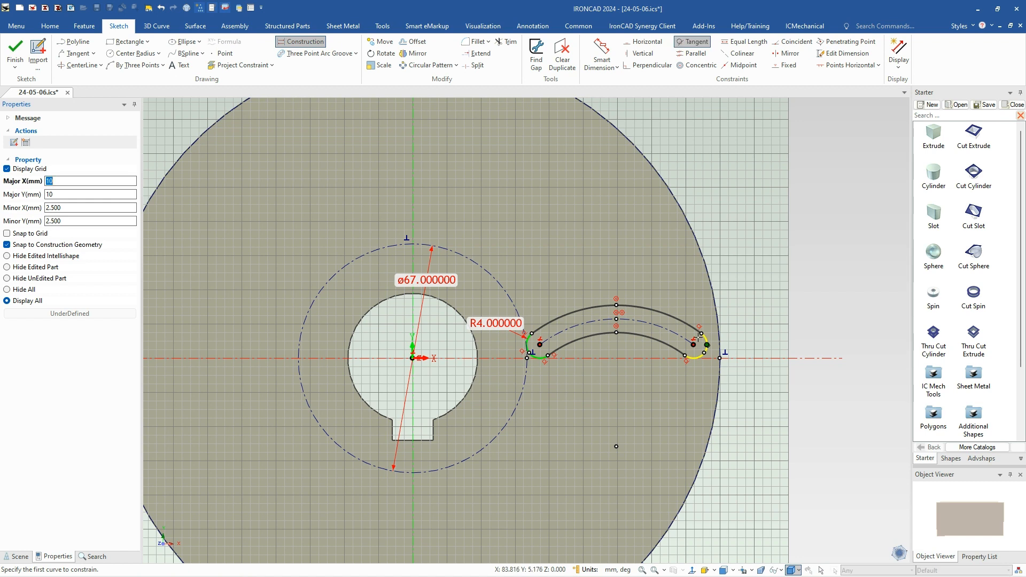
pyautogui.click(707, 338)
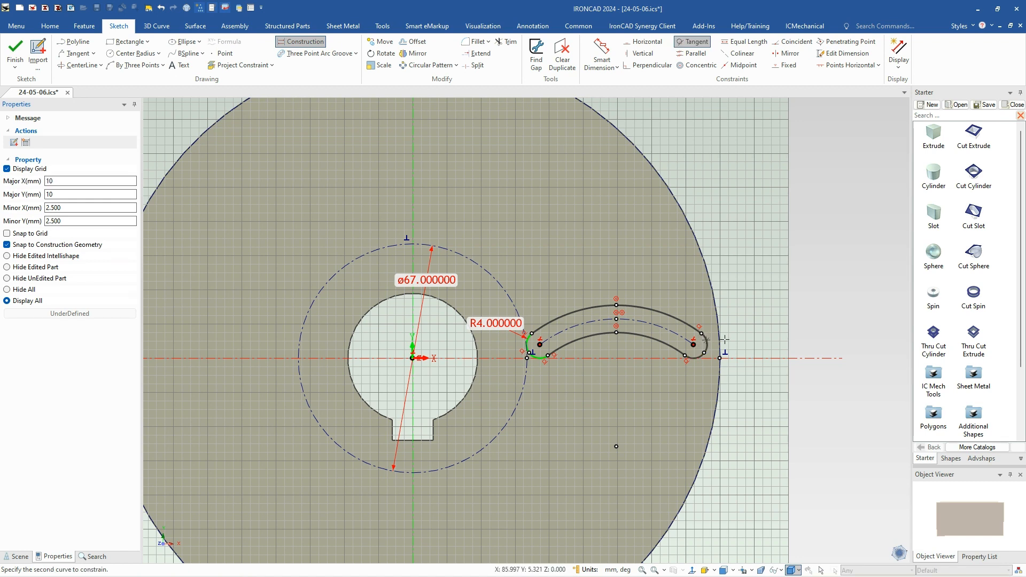
pyautogui.click(724, 342)
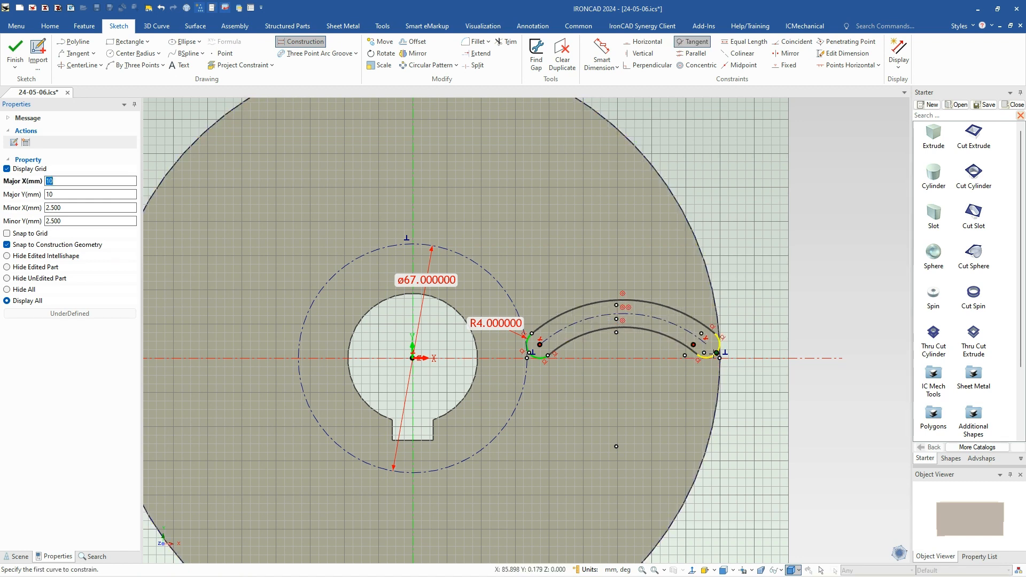
pyautogui.click(706, 358)
pyautogui.click(784, 358)
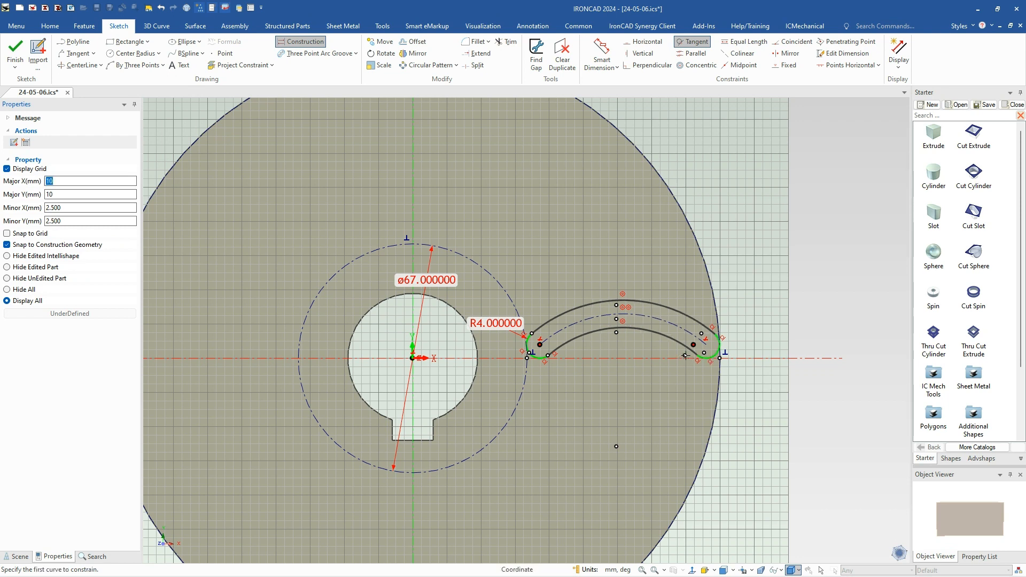
# Dimension the groove's lower long arc with a radius of 52 mm
pyautogui.click(601, 53)
pyautogui.click(635, 328)
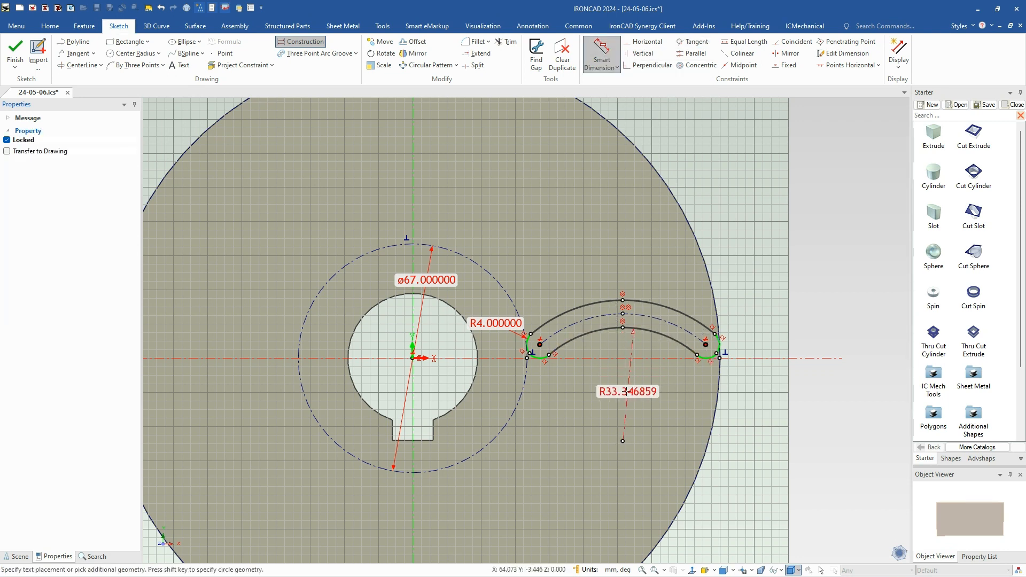
pyautogui.click(623, 370)
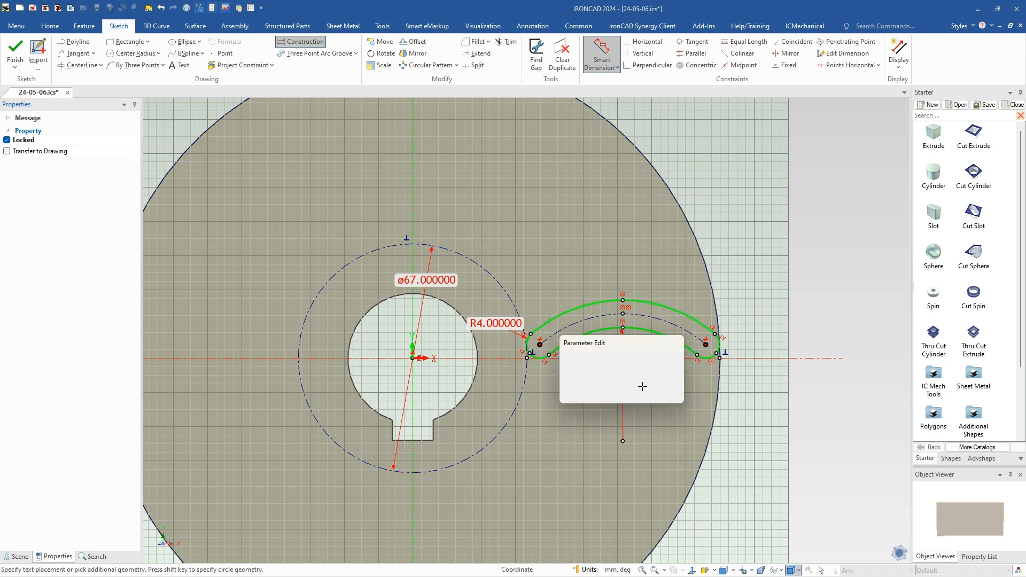
pyautogui.write('52')
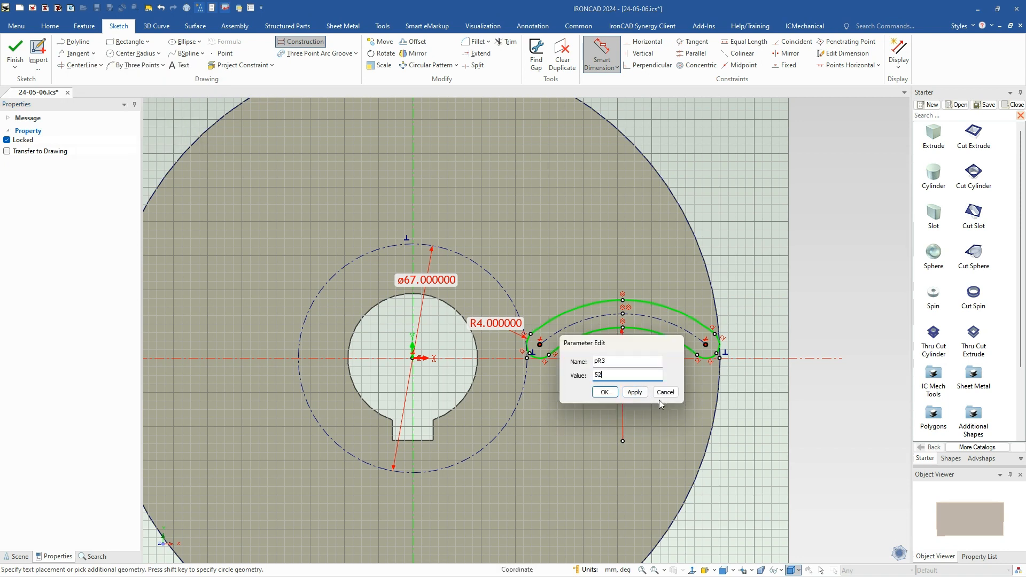
pyautogui.press('Return')
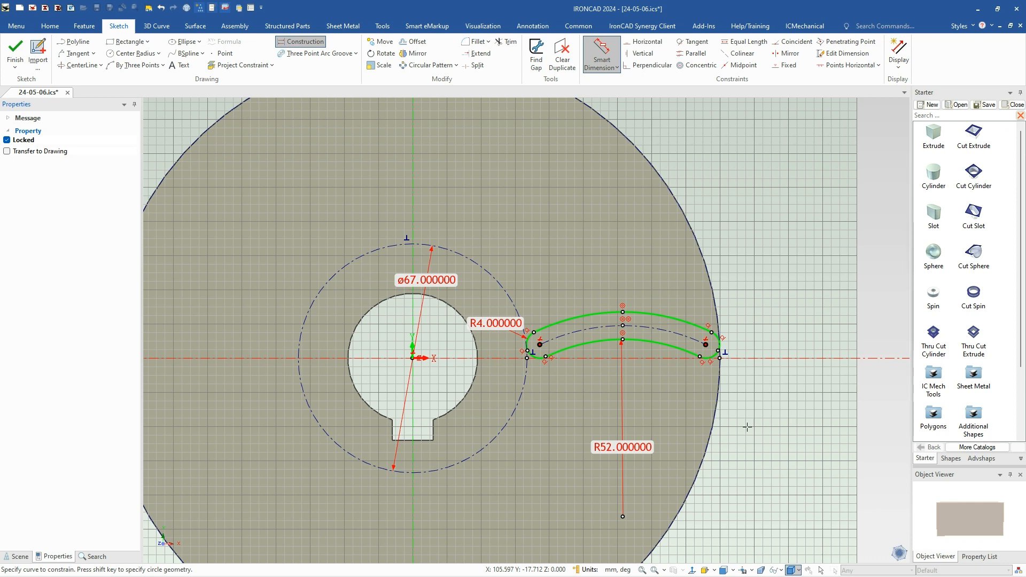
pyautogui.press('Escape')
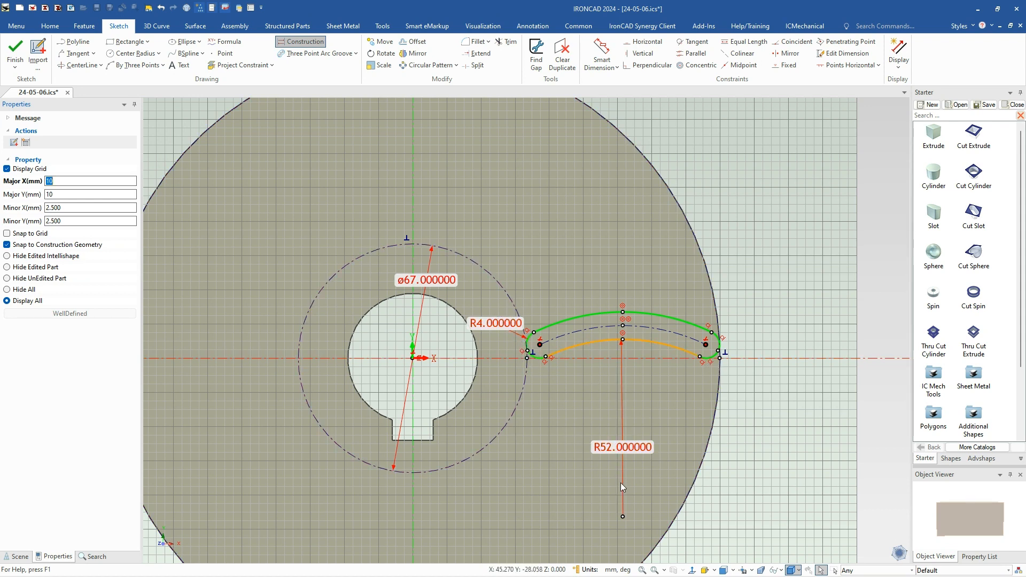
# Finish the sketch and extrude the groove profile 38 mm from the disc's face, adding material
pyautogui.click(22, 51)
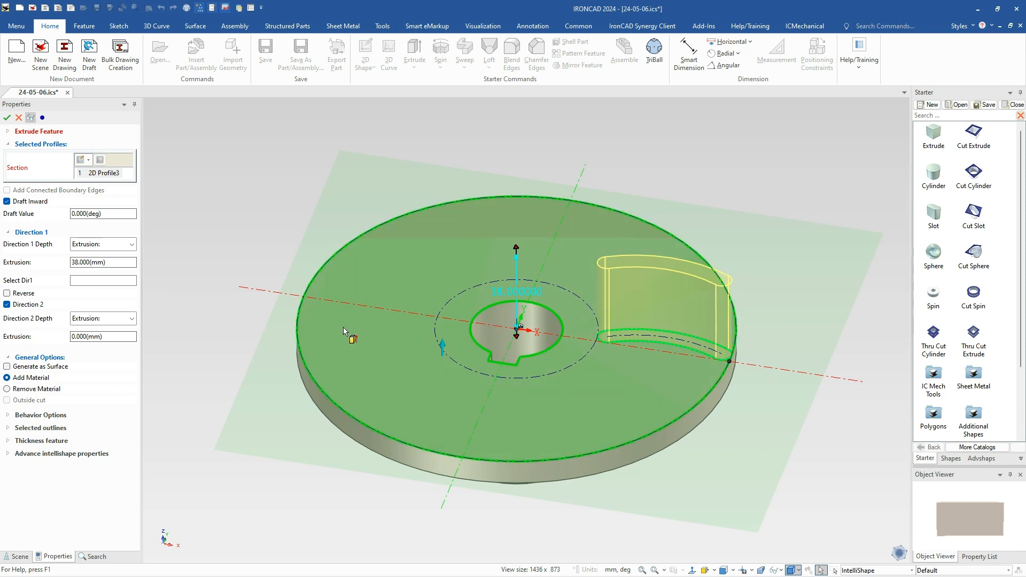
pyautogui.click(7, 118)
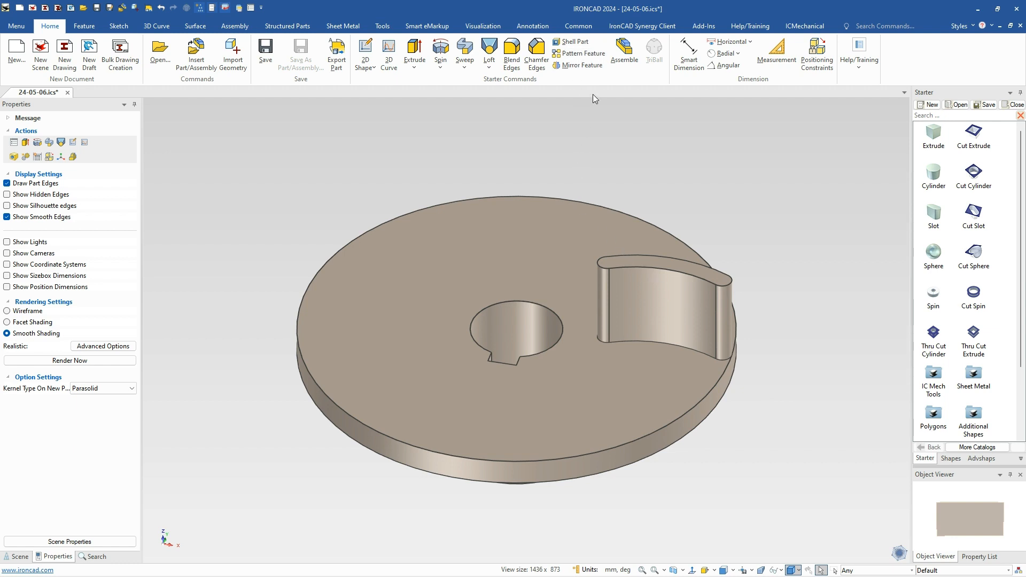
# Create a circular pattern of the extruded vane around the bore's axis with six evenly spaced instances over 360 degrees
pyautogui.click(586, 54)
pyautogui.click(507, 310)
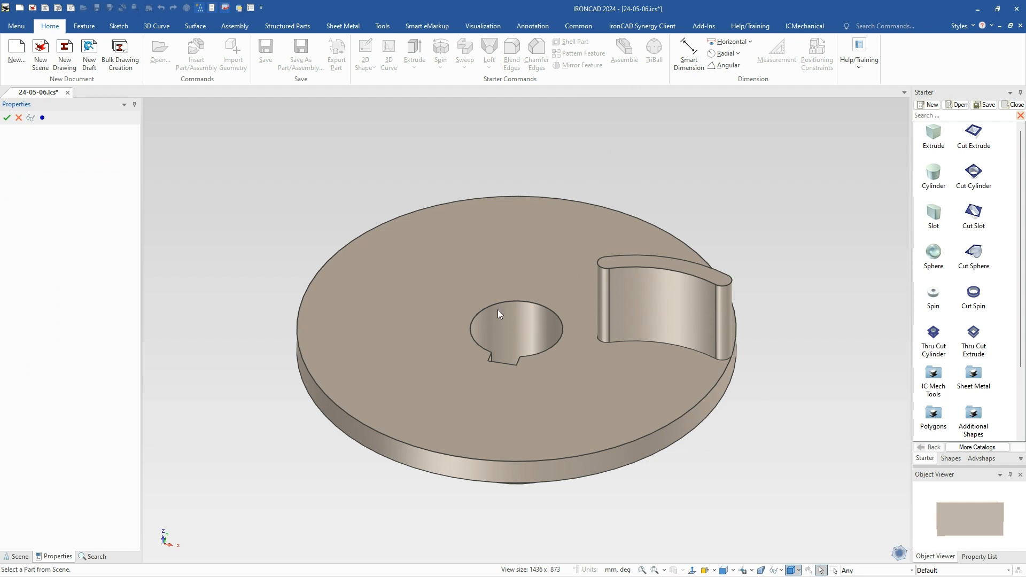
pyautogui.click(492, 313)
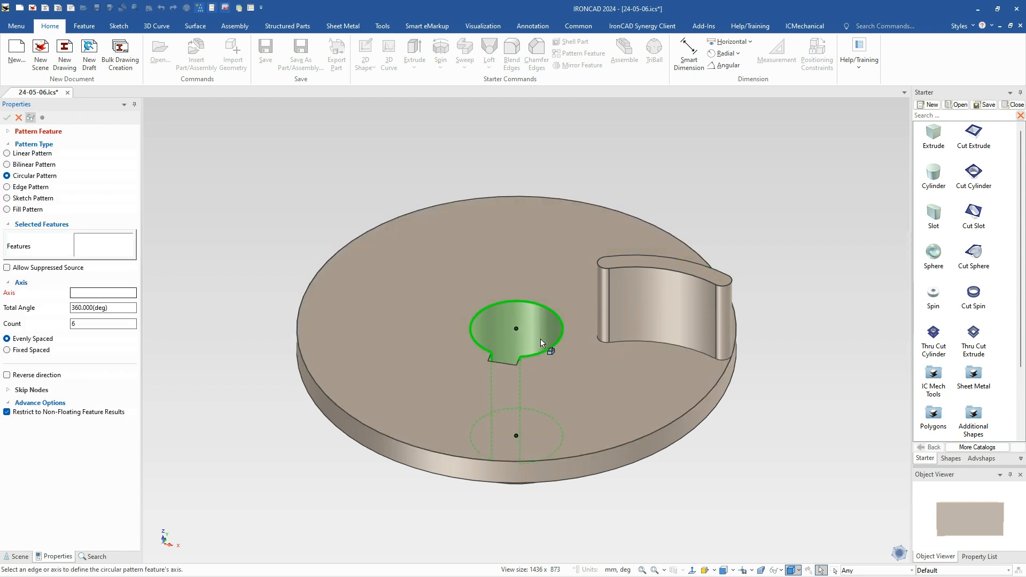
pyautogui.click(535, 325)
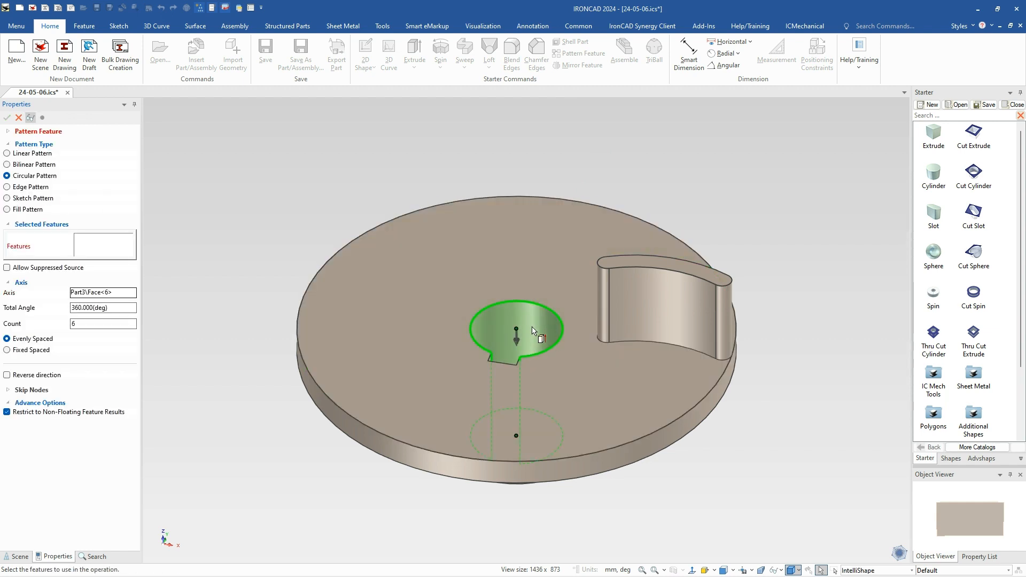
pyautogui.click(628, 313)
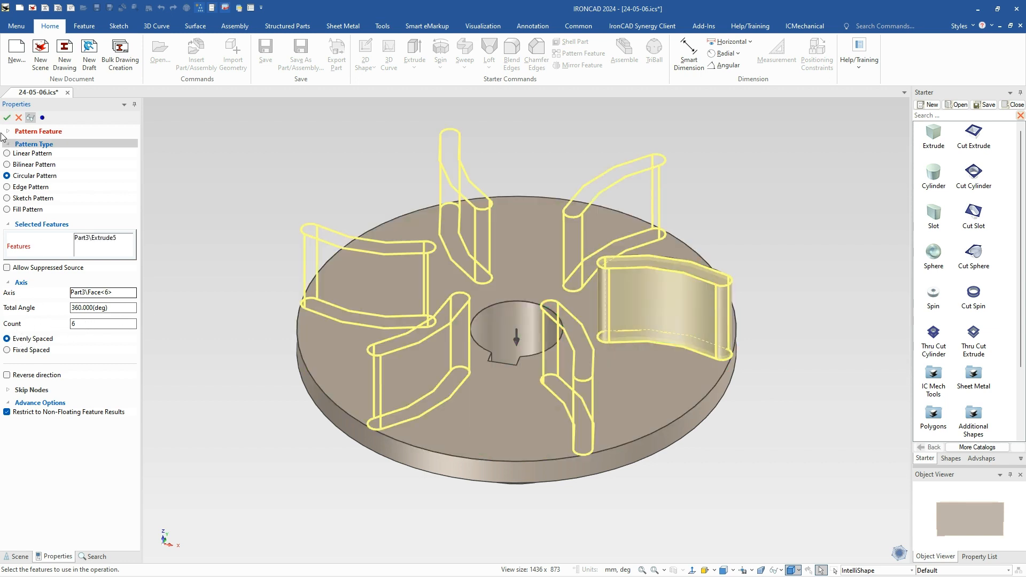
pyautogui.click(7, 117)
# Set the finished part's mass density to 1020 kg/m^3
pyautogui.moveTo(525, 352); pyautogui.dragTo(515, 396, button='middle')
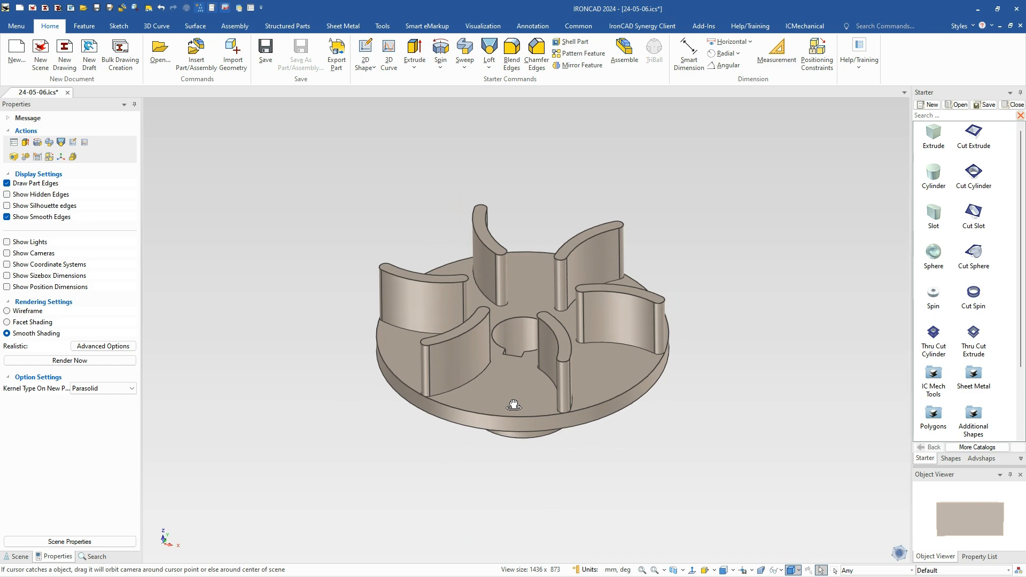
pyautogui.scroll(4, 513, 400)
pyautogui.moveTo(510, 406); pyautogui.dragTo(500, 467, button='middle')
pyautogui.scroll(-5, 463, 339)
pyautogui.moveTo(509, 299); pyautogui.dragTo(507, 347, button='middle')
pyautogui.click(507, 346)
pyautogui.click(47, 380)
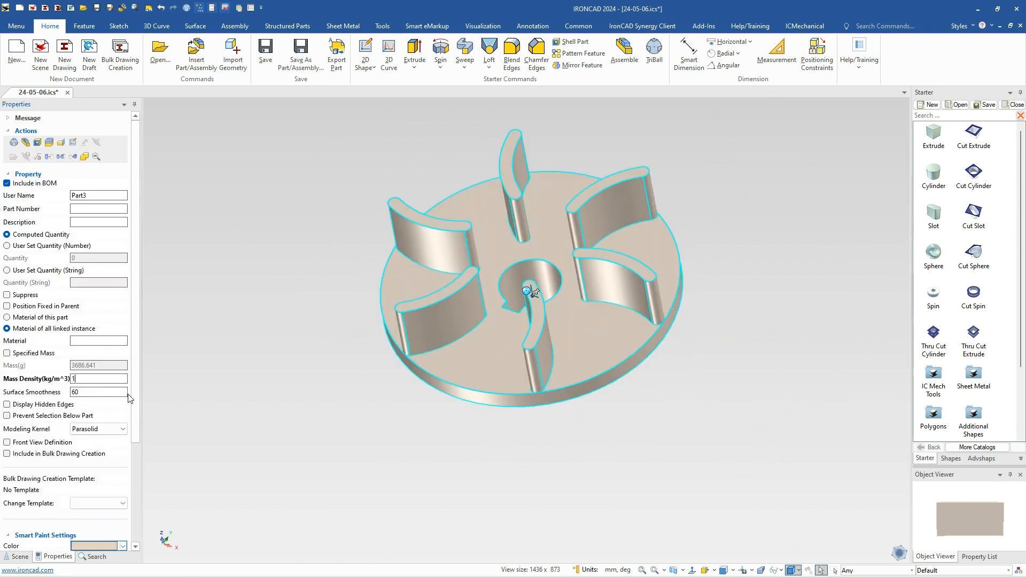
pyautogui.write('1020')
pyautogui.press('Tab')
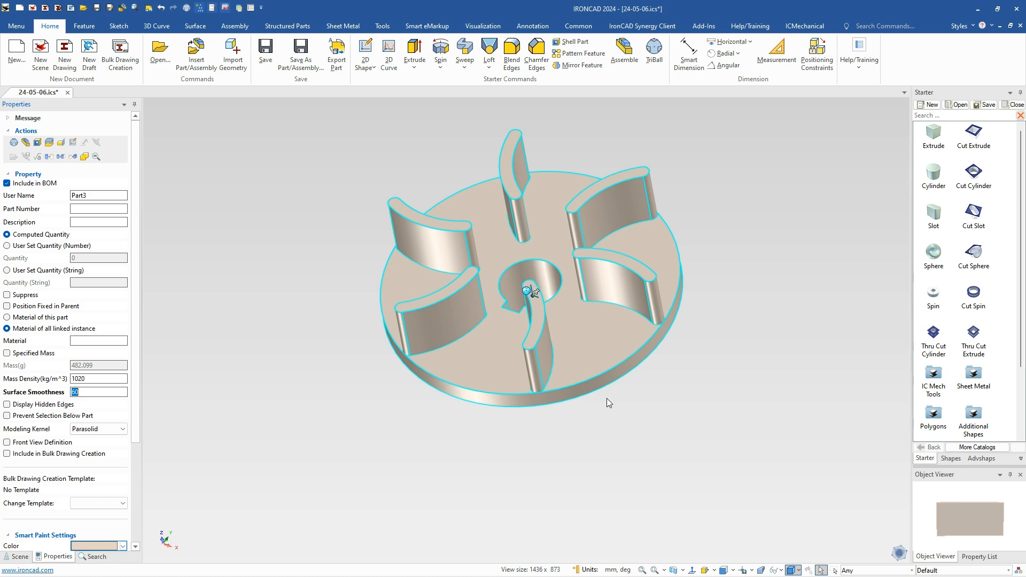
# Apply a solid yellow SmartPaint color to the whole part
pyautogui.scroll(2, 566, 352)
pyautogui.rightClick(562, 347)
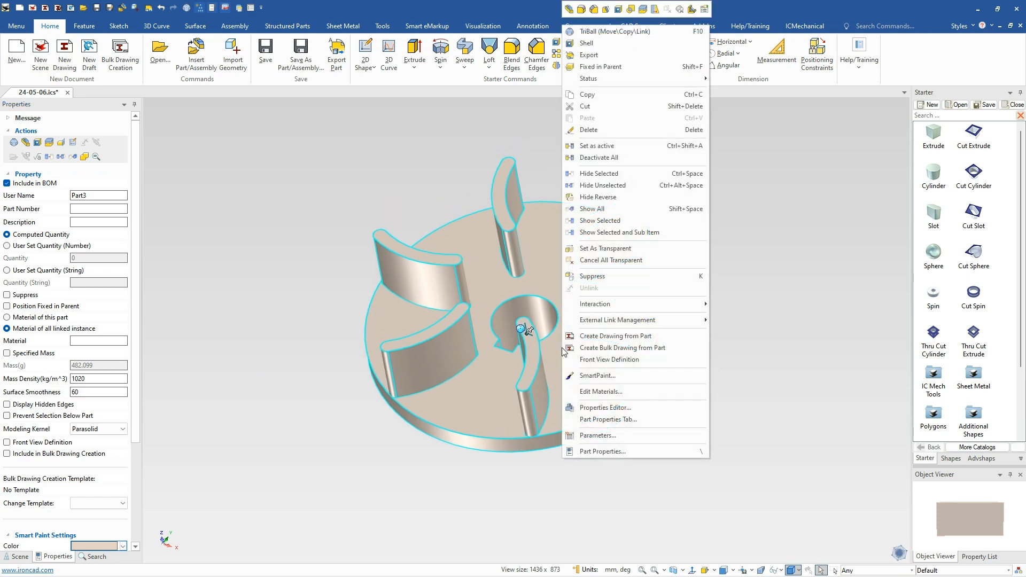
pyautogui.click(618, 375)
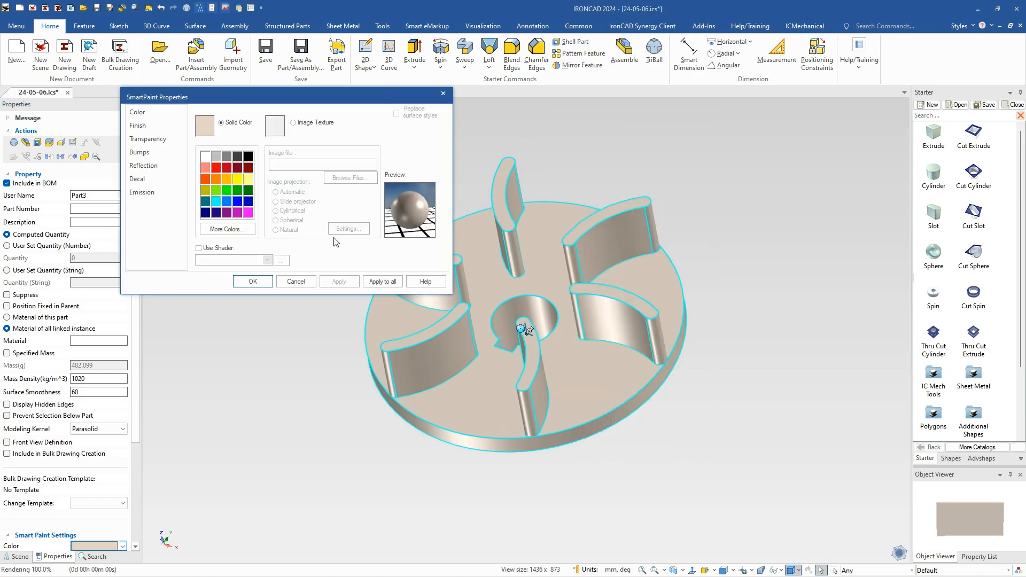
pyautogui.click(235, 180)
pyautogui.click(258, 280)
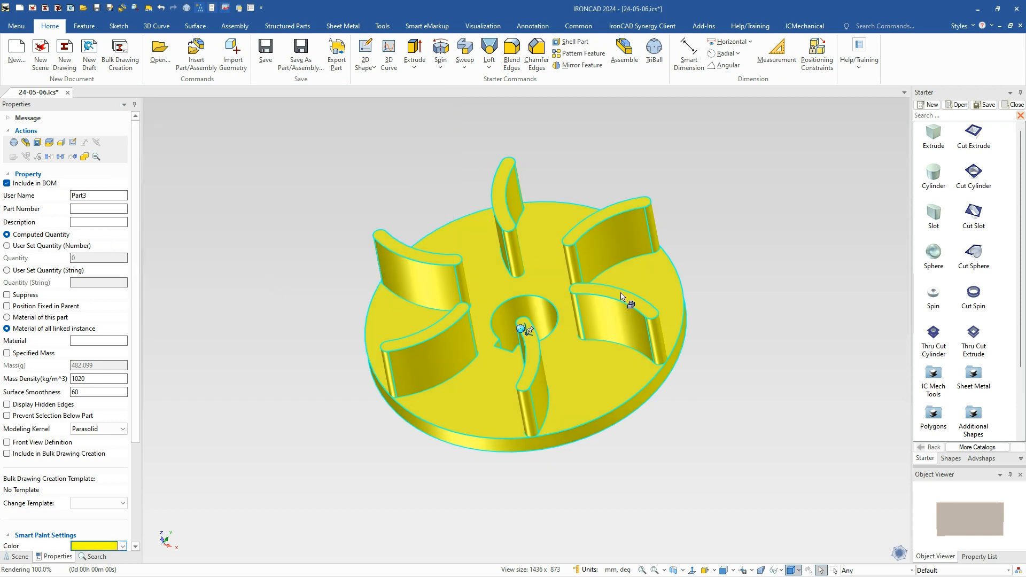
pyautogui.click(746, 440)
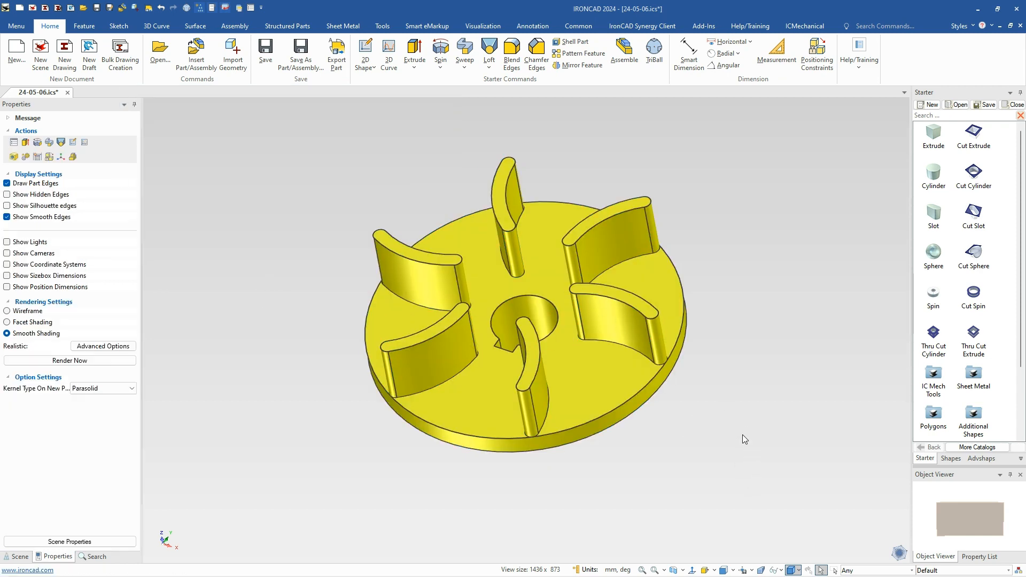